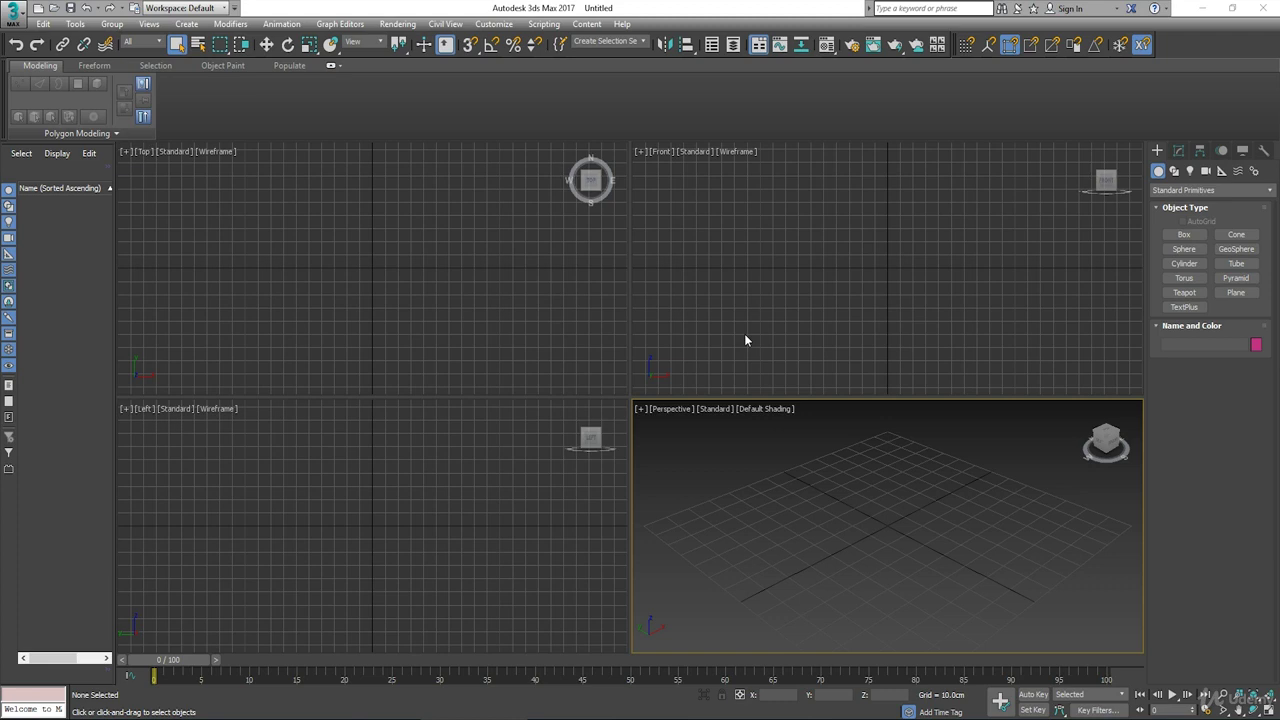
# Step: Activate Top and Front, return to Top with Shift+Z, then cycle through all four viewports
pyautogui.click(497, 287)
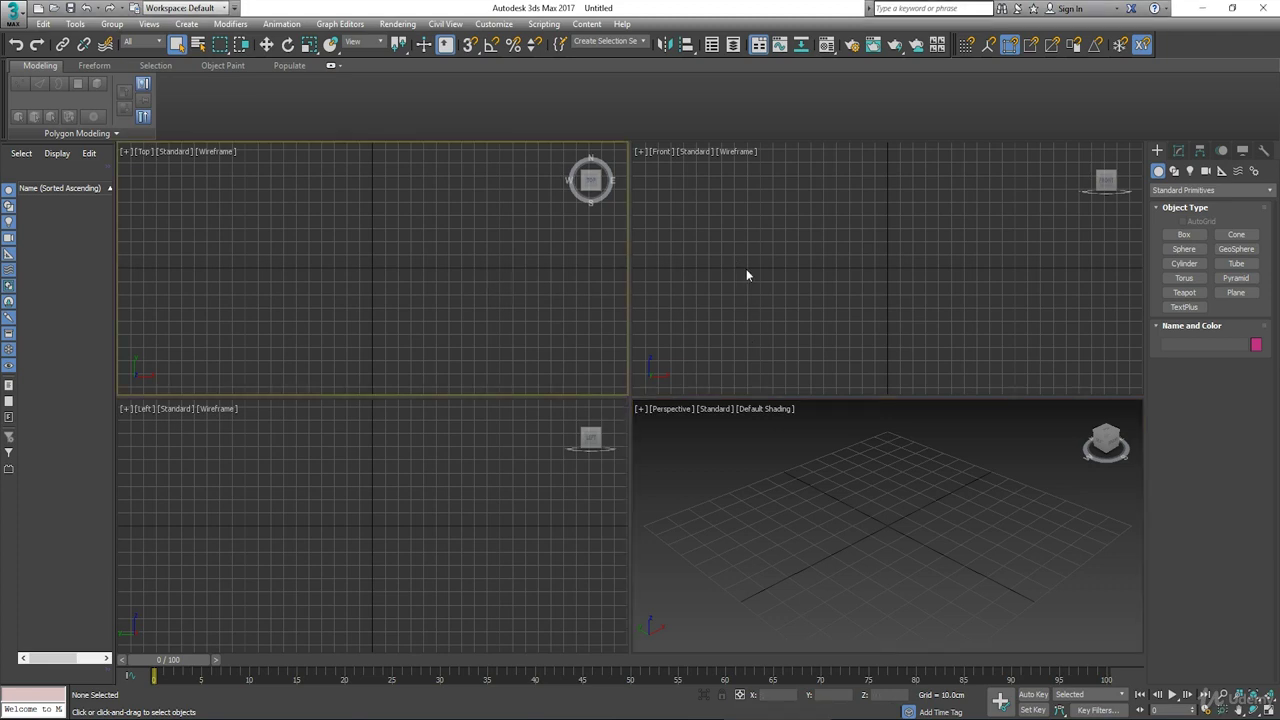
pyautogui.click(746, 277)
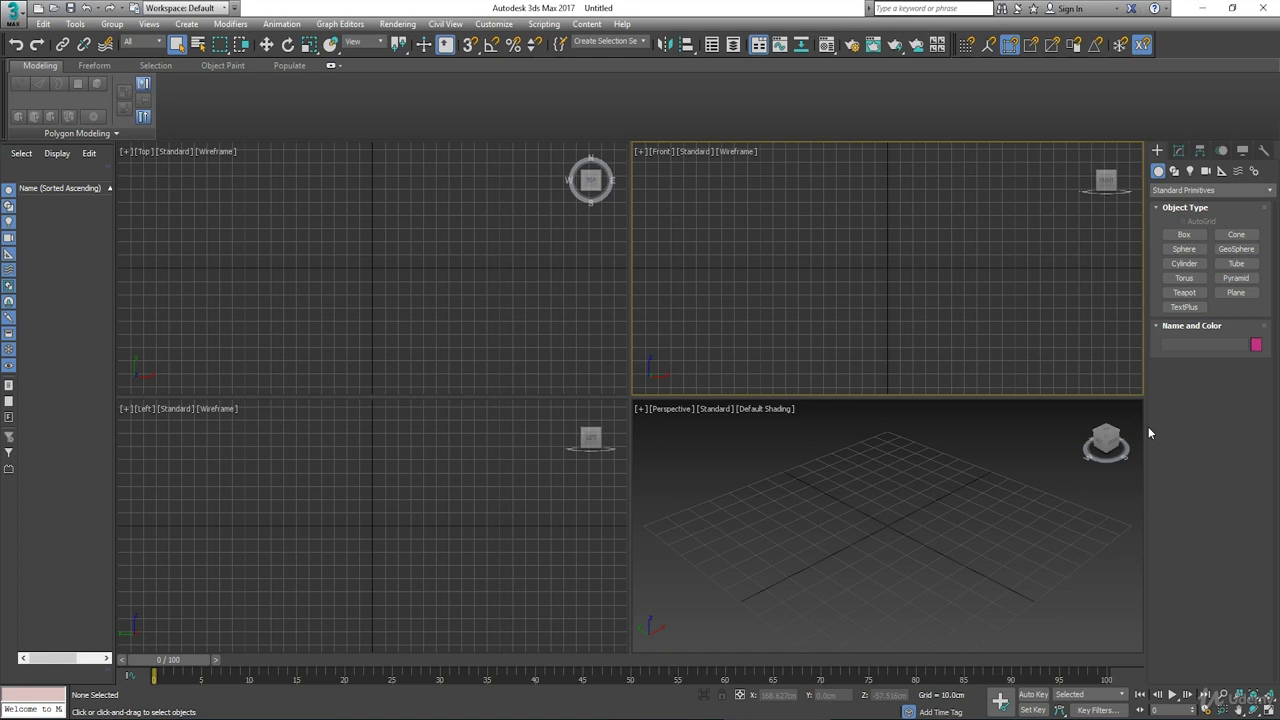
pyautogui.hotkey('shift', 'z')
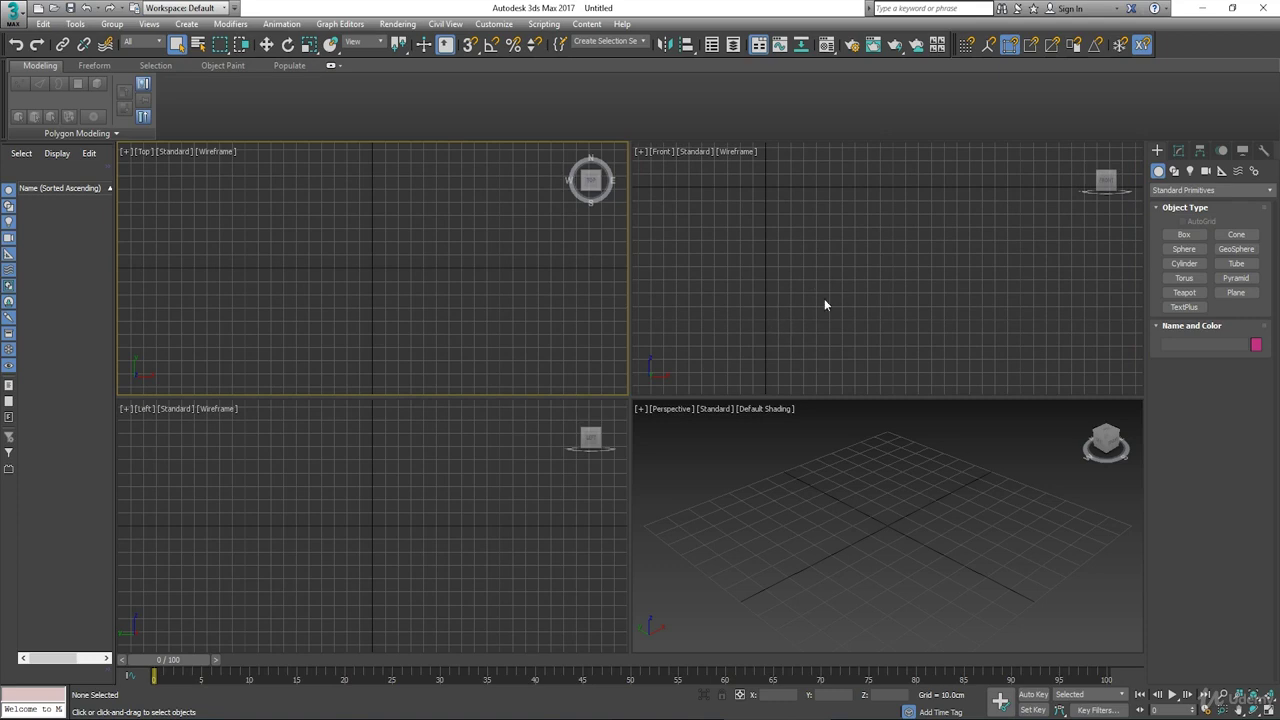
pyautogui.click(764, 290)
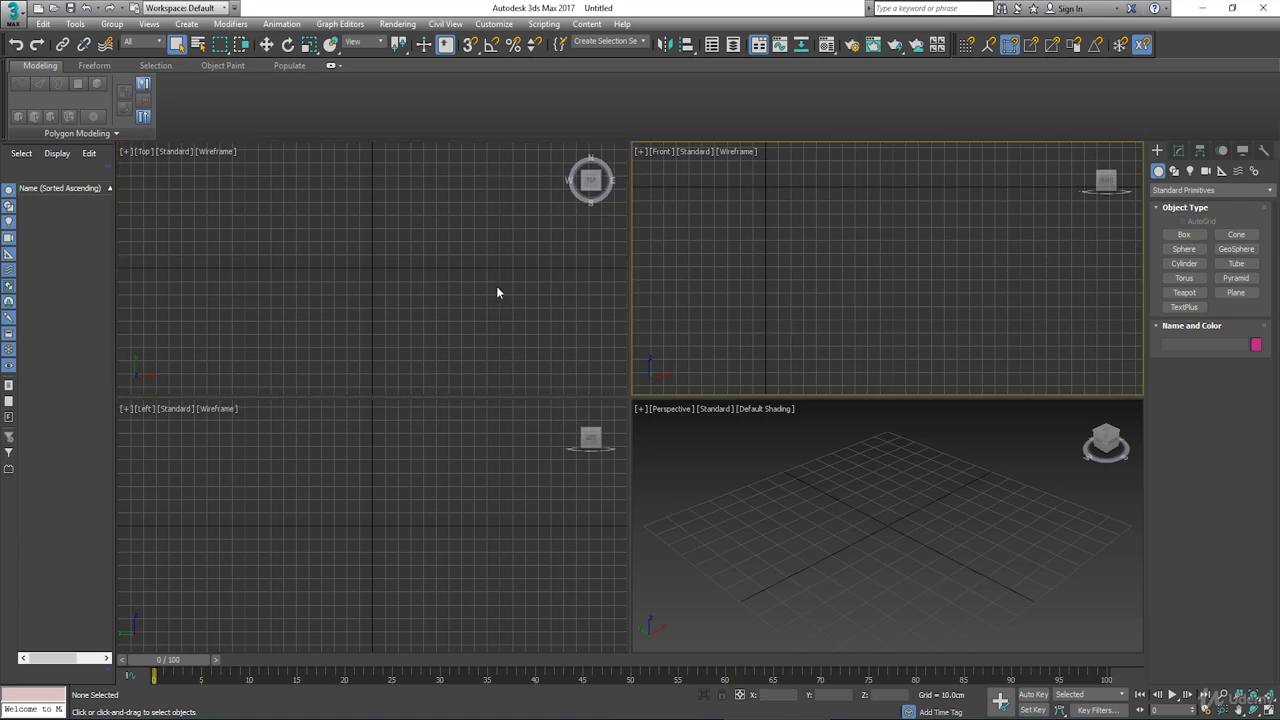
pyautogui.click(496, 288)
pyautogui.click(520, 432)
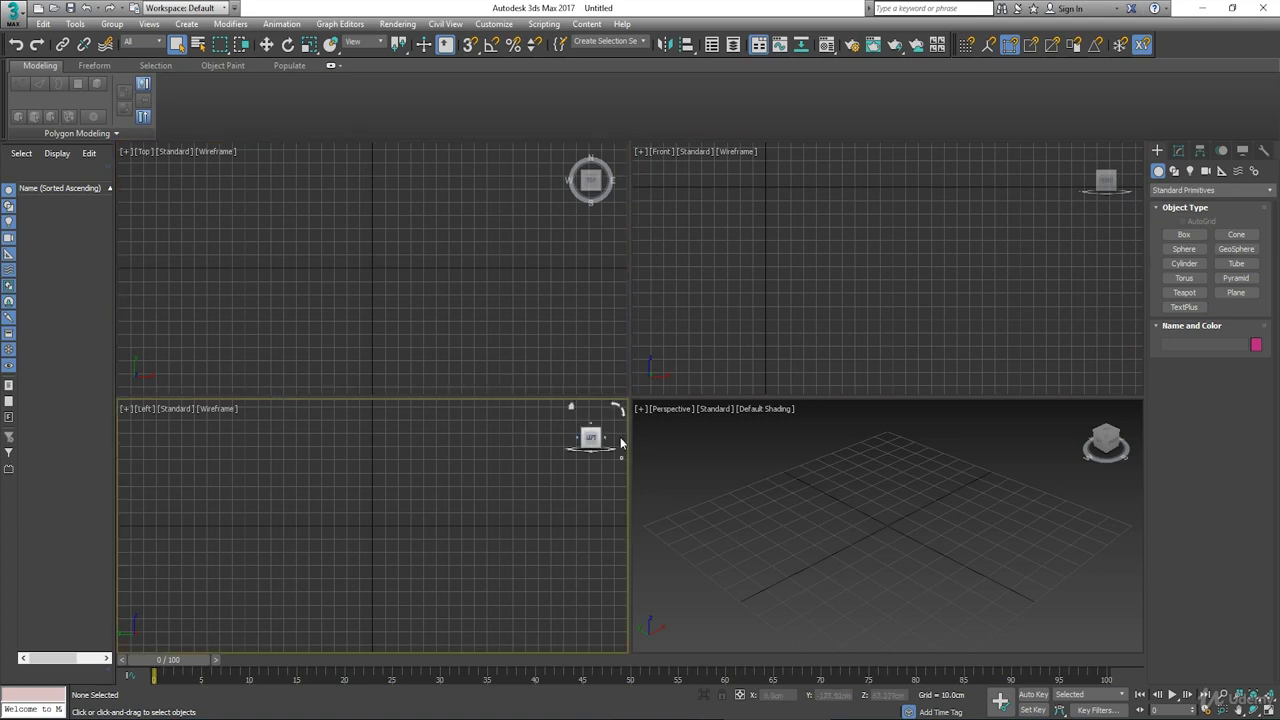
pyautogui.click(692, 458)
pyautogui.click(728, 300)
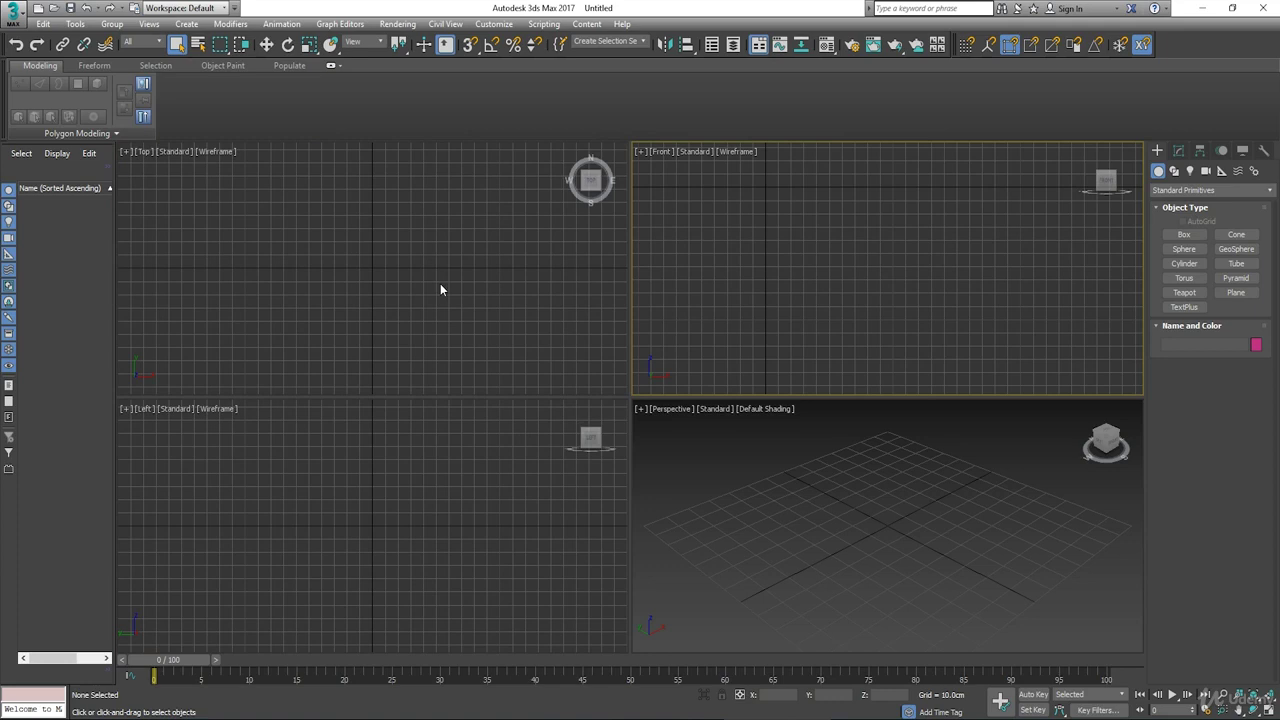
# Step: Cycle the active viewport through Top, Front, Left, Perspective, then Top and Front again
pyautogui.click(369, 253)
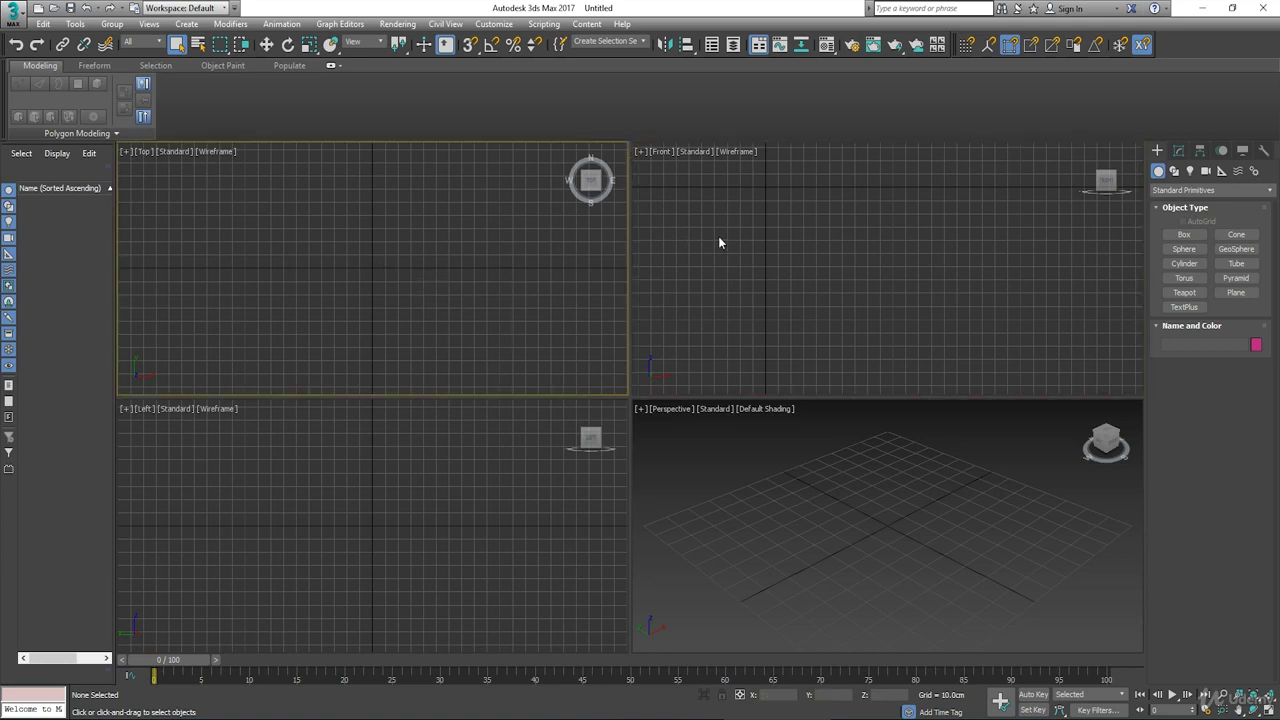
pyautogui.click(667, 161)
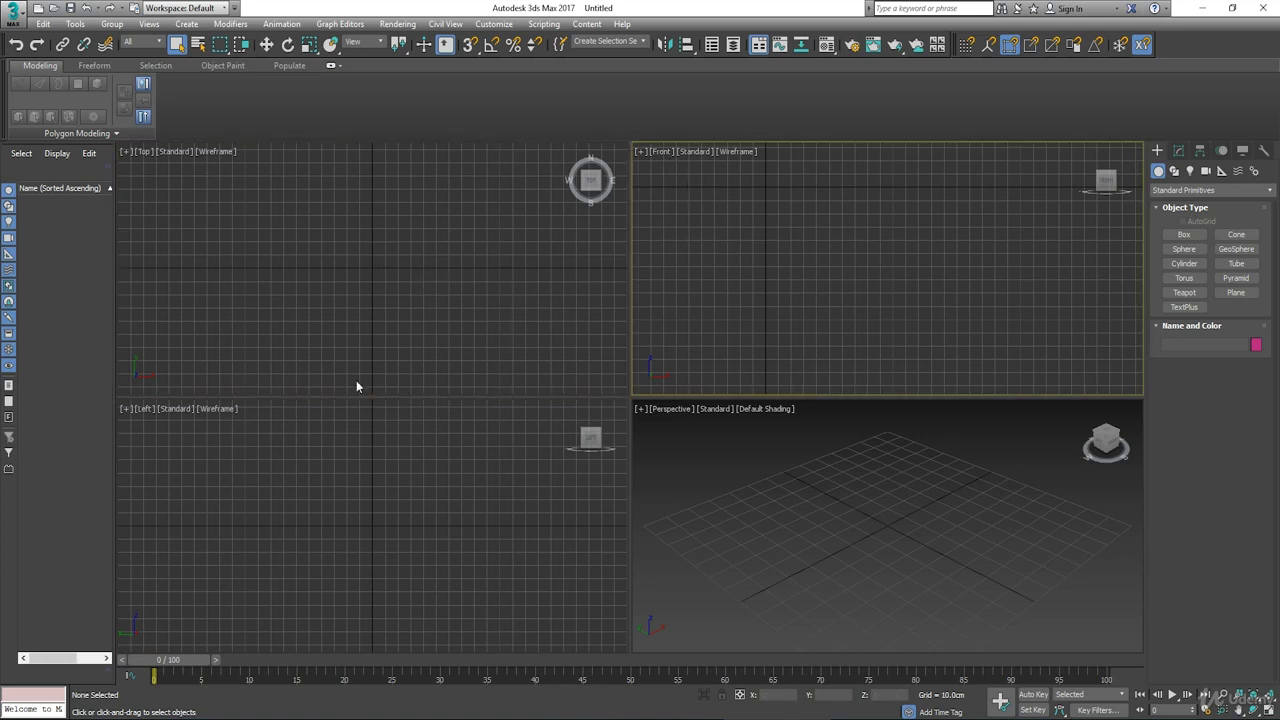
pyautogui.click(234, 458)
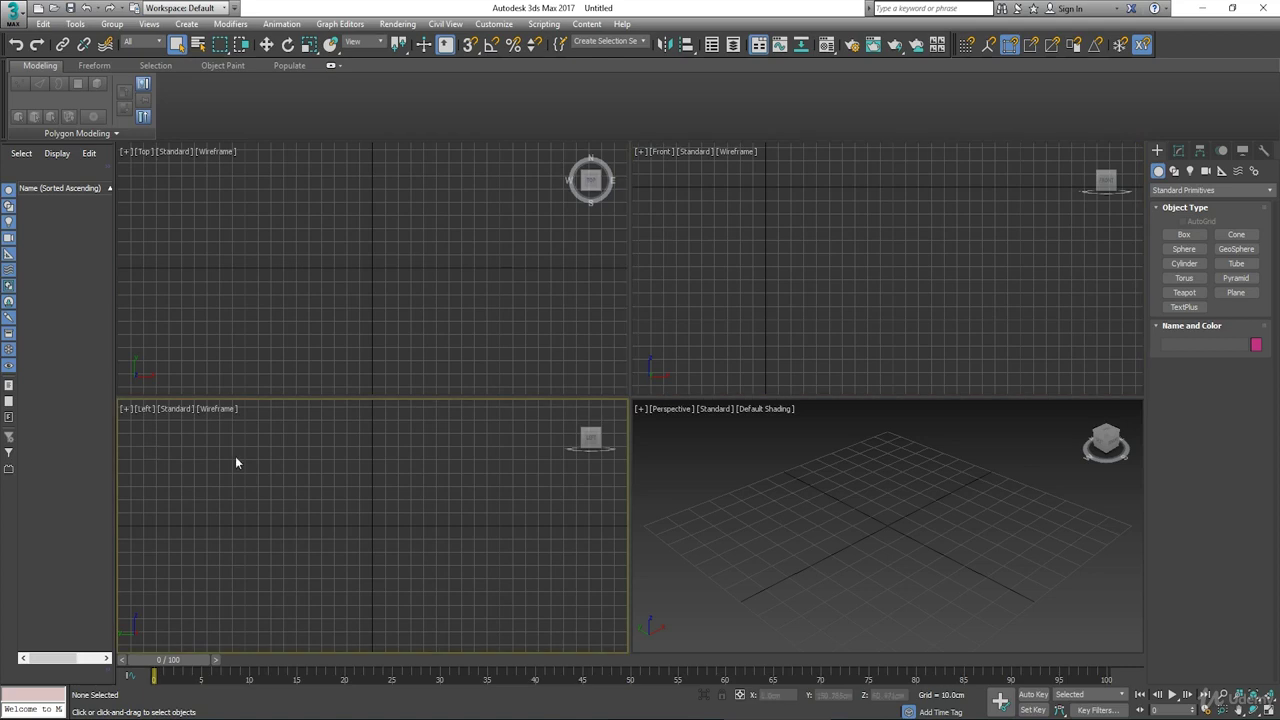
pyautogui.click(662, 477)
pyautogui.click(536, 237)
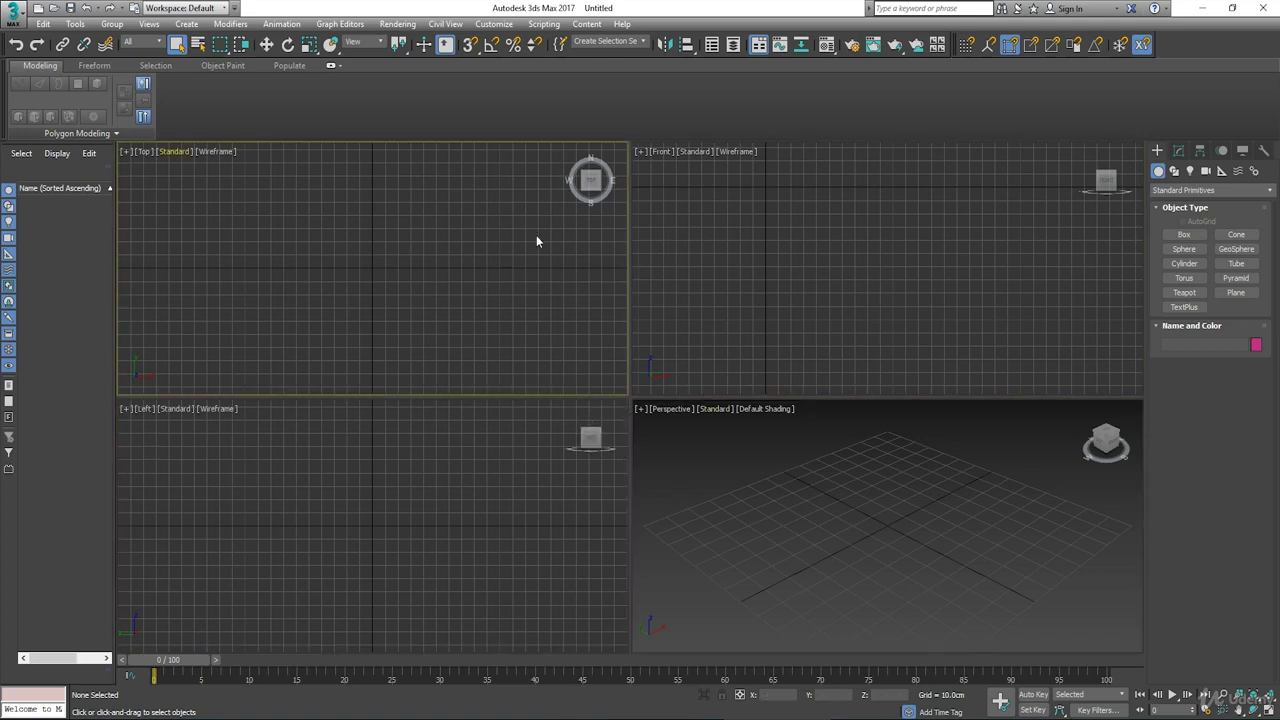
pyautogui.click(695, 222)
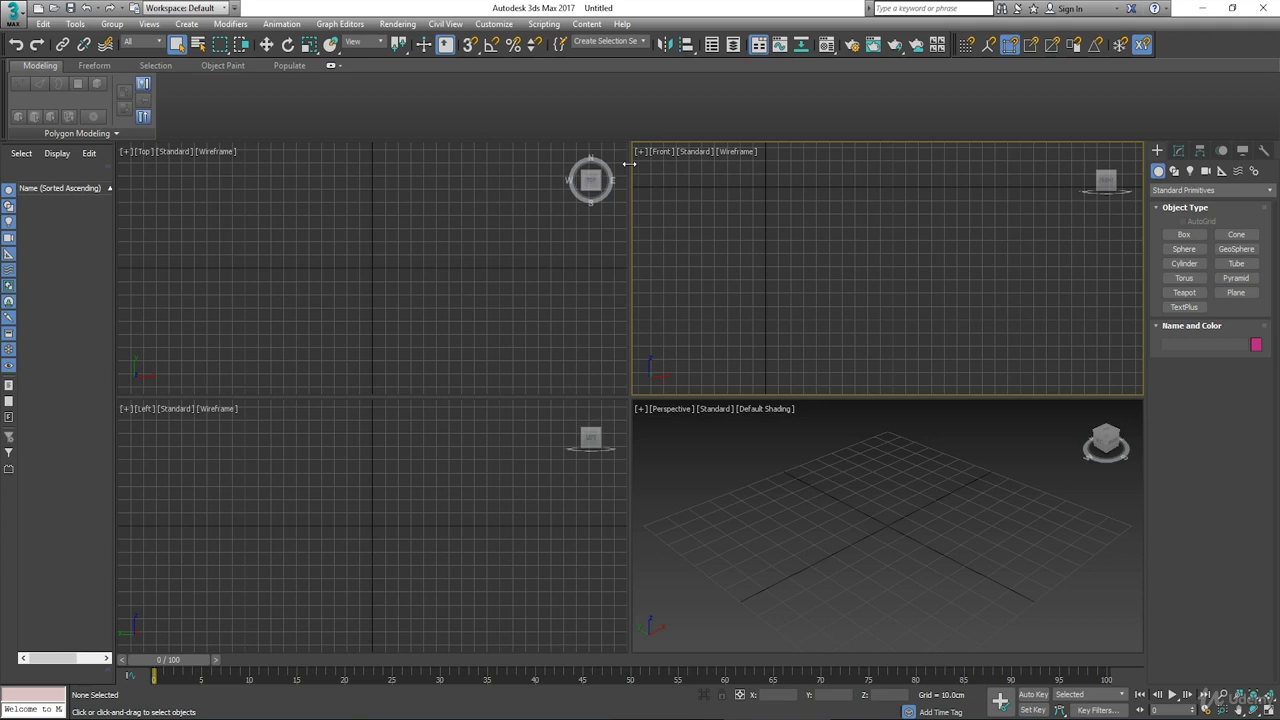
# Step: Activate each viewport in turn once more, finishing with the Top view active
pyautogui.click(421, 258)
pyautogui.click(710, 241)
pyautogui.click(530, 471)
pyautogui.click(926, 515)
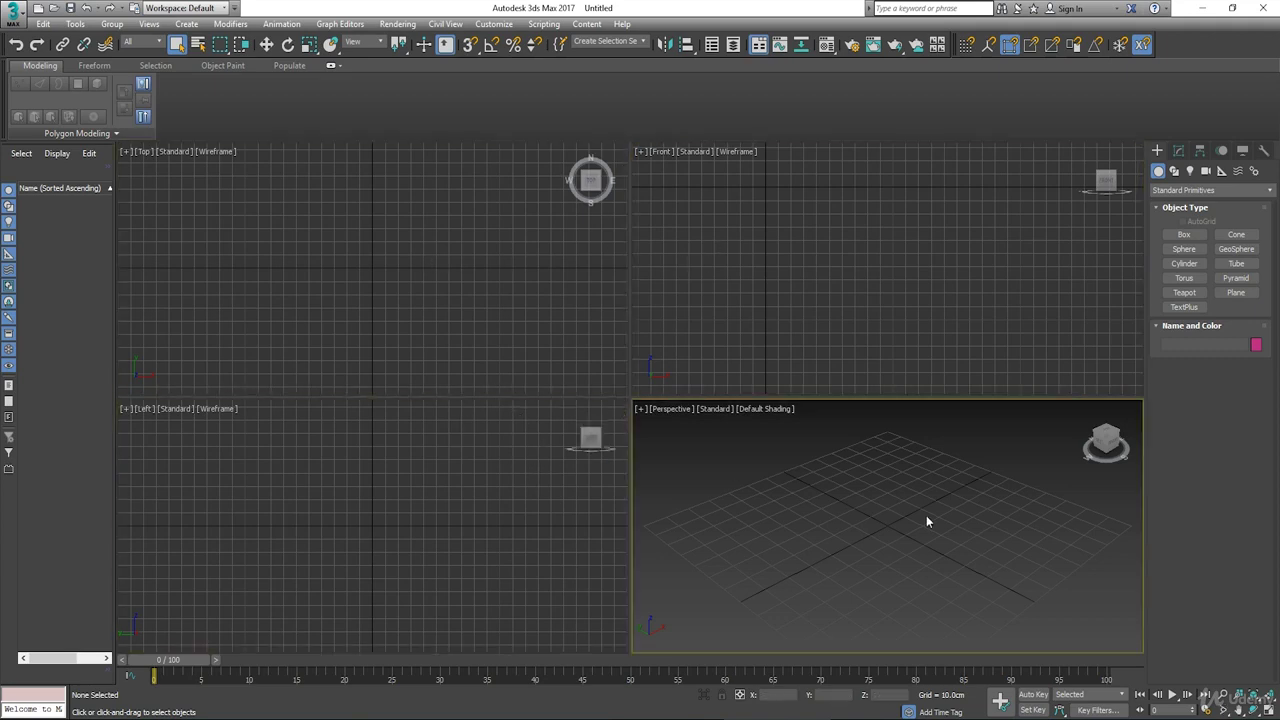
pyautogui.click(608, 263)
pyautogui.click(731, 286)
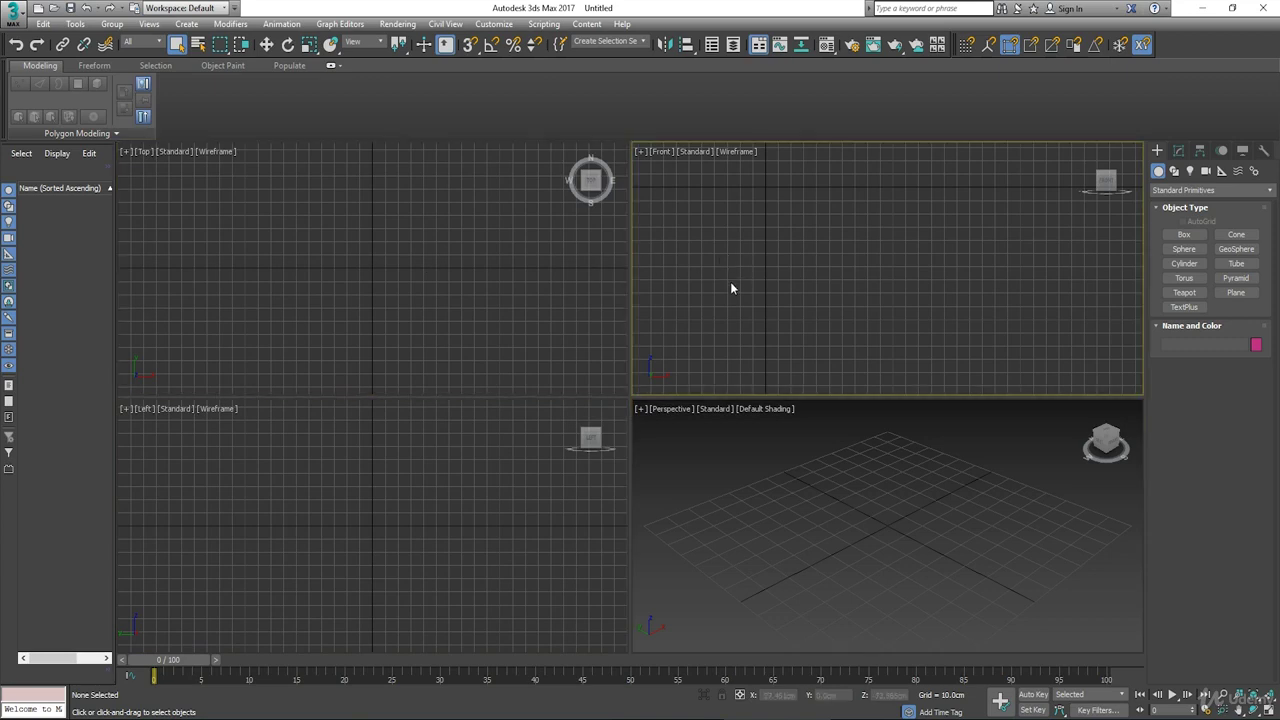
pyautogui.click(367, 301)
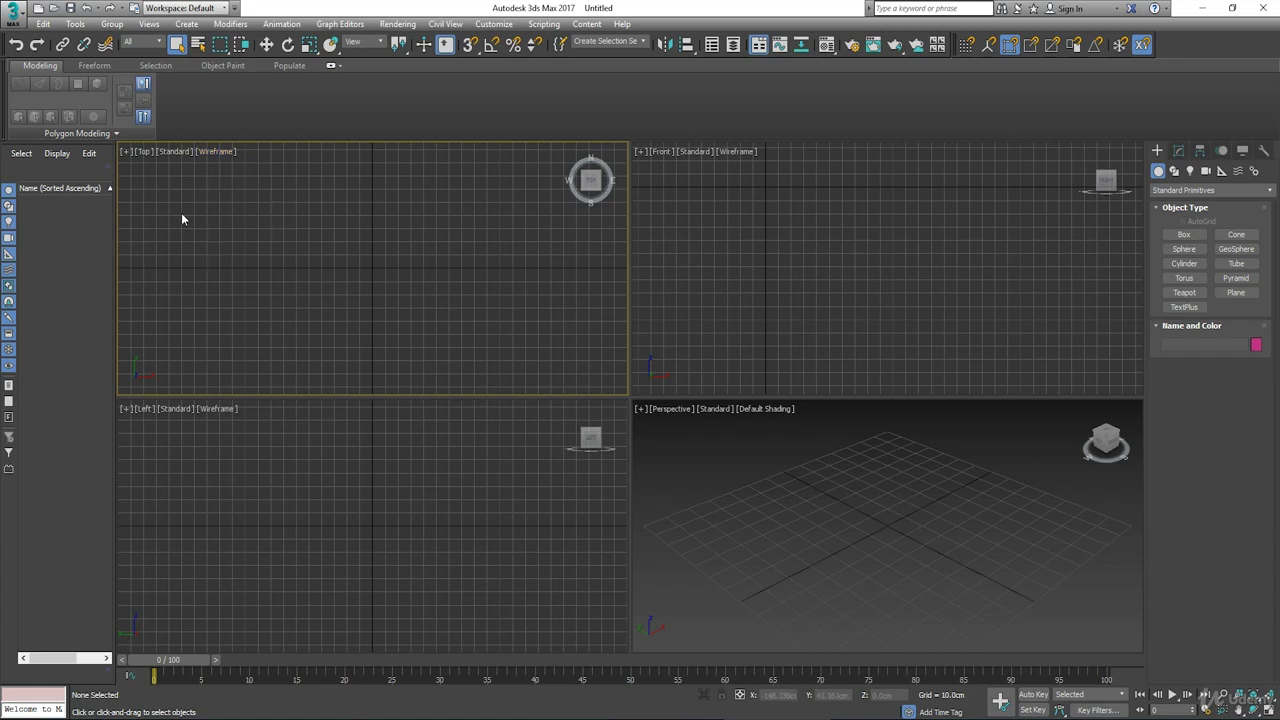
# Step: Open Configure Viewports from the Top view's [+] menu on its Layout tab, dialog moved right
pyautogui.click(125, 152)
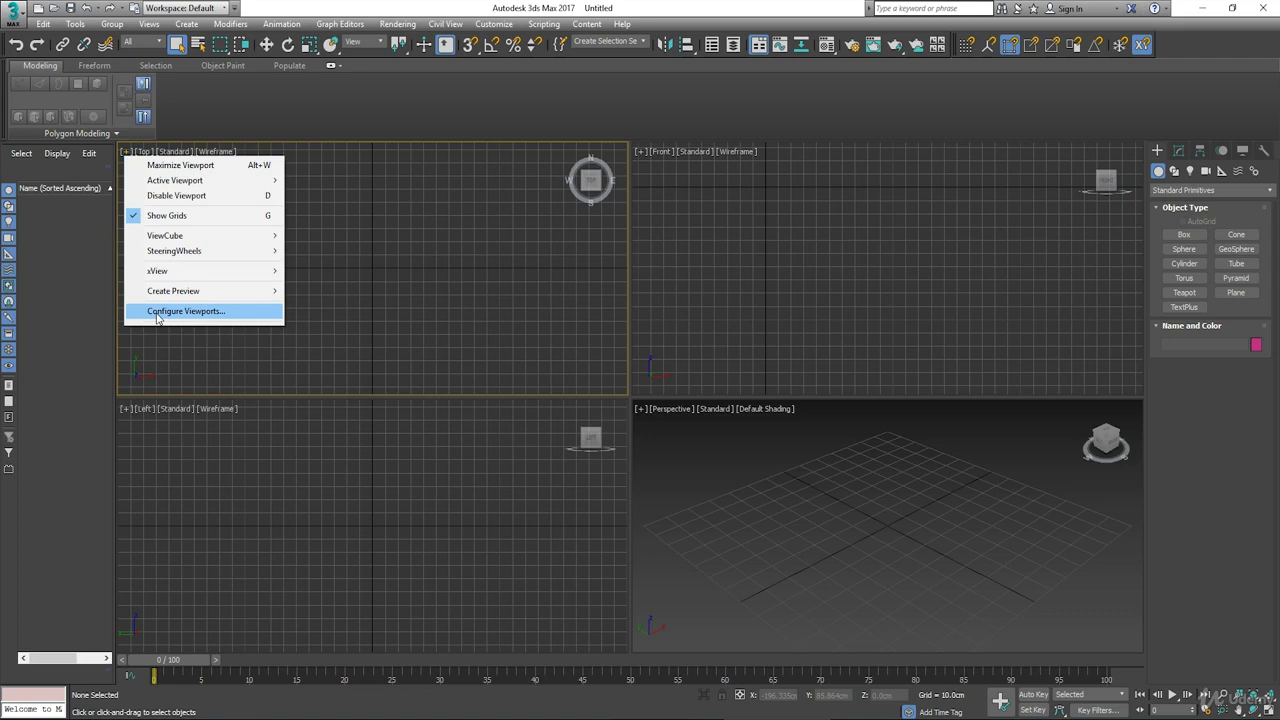
pyautogui.click(211, 313)
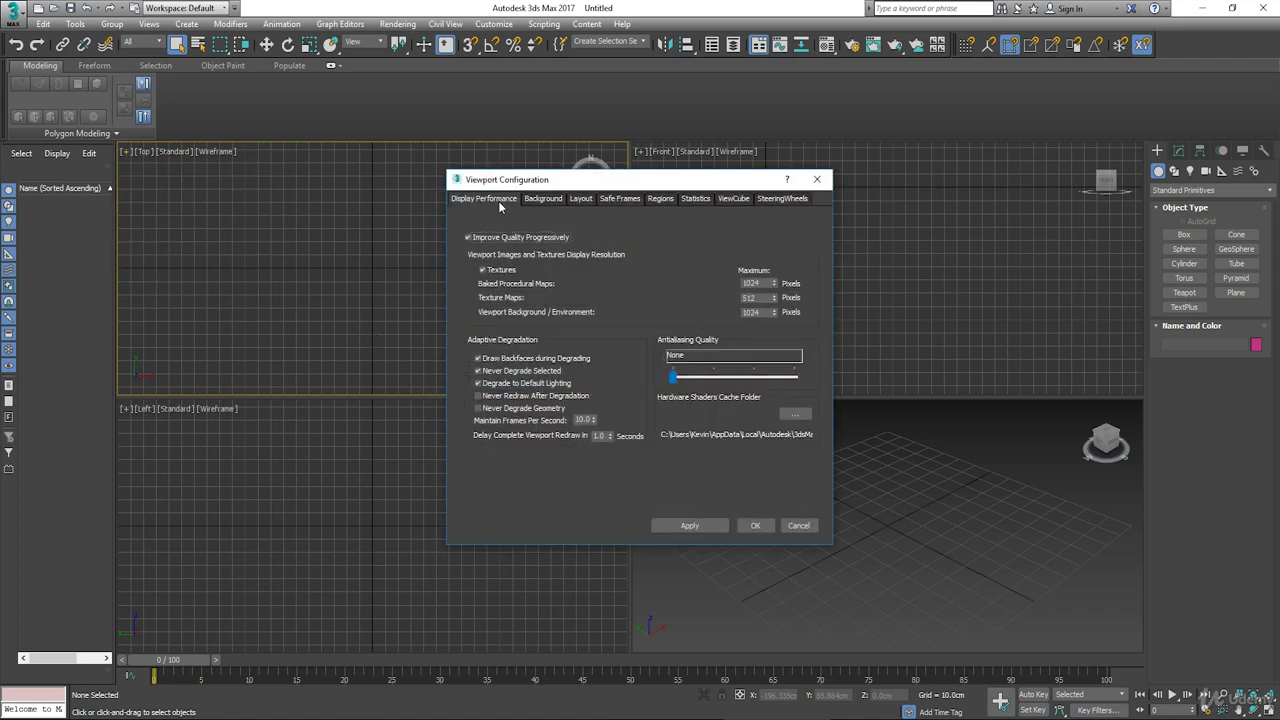
pyautogui.click(581, 199)
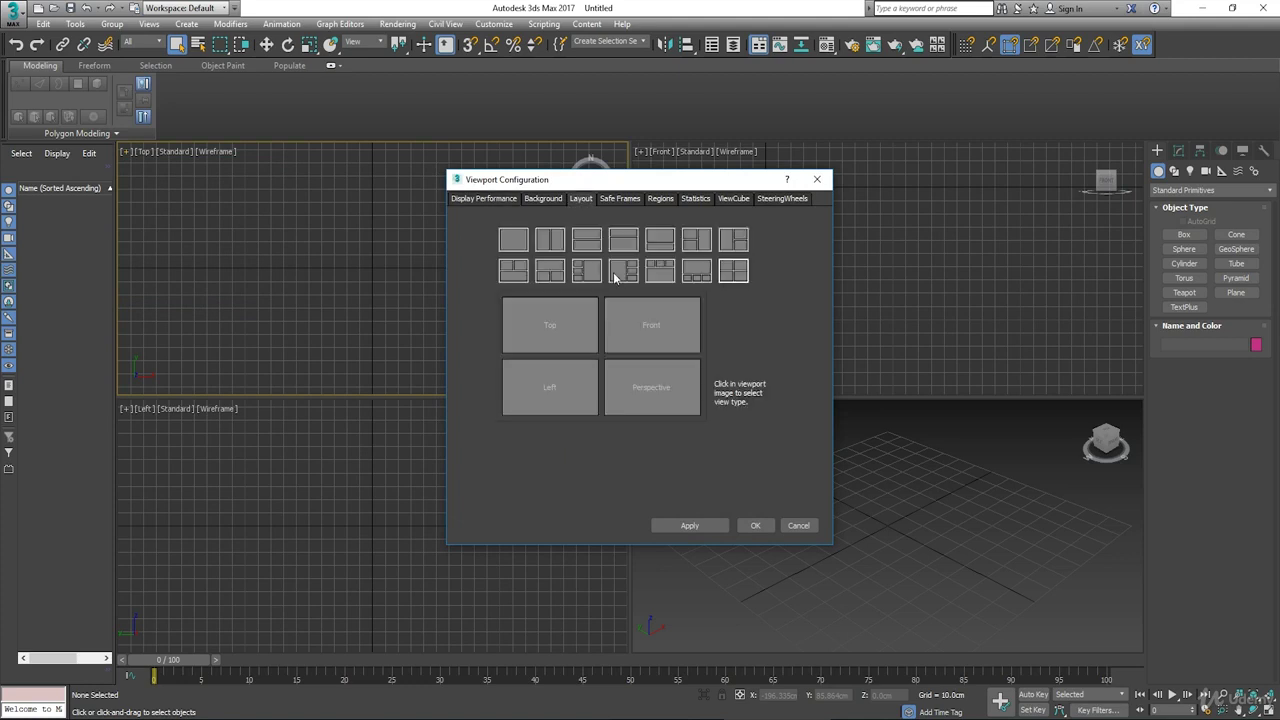
pyautogui.moveTo(640, 180); pyautogui.dragTo(904, 110)
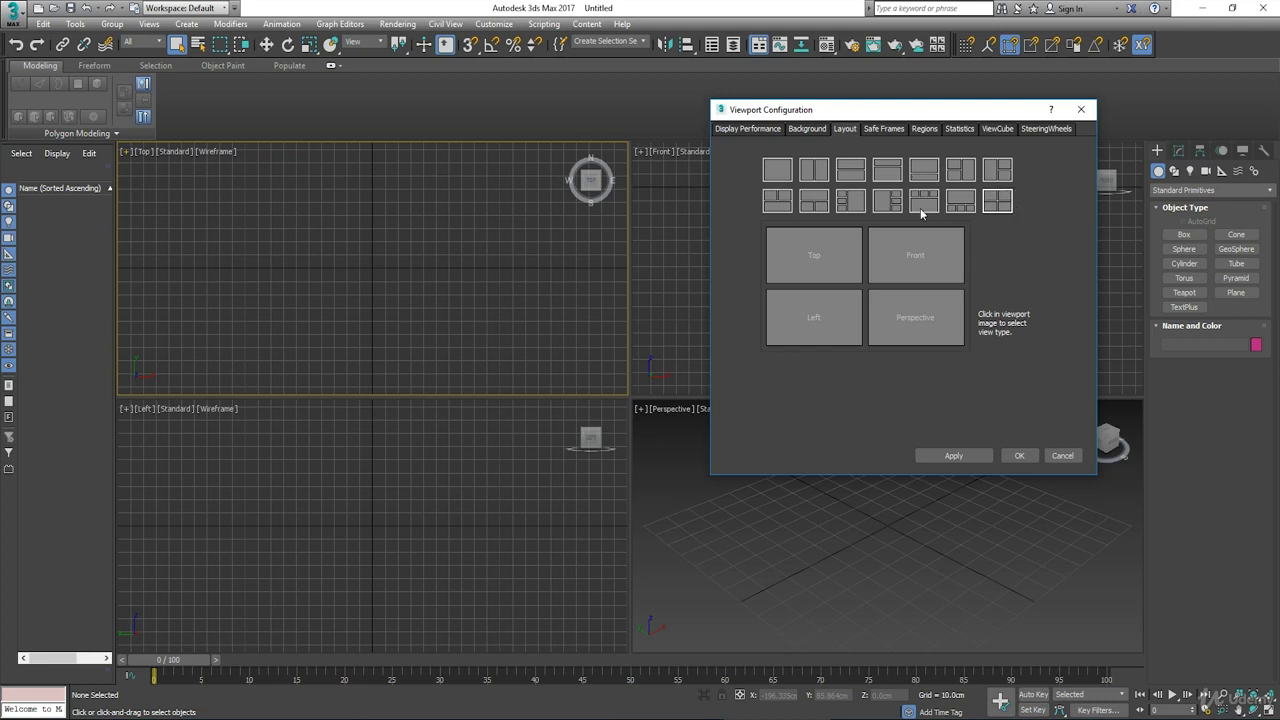
# Step: Apply the single full-size Top viewport layout and check the result behind the dialog
pyautogui.click(777, 170)
pyautogui.click(951, 455)
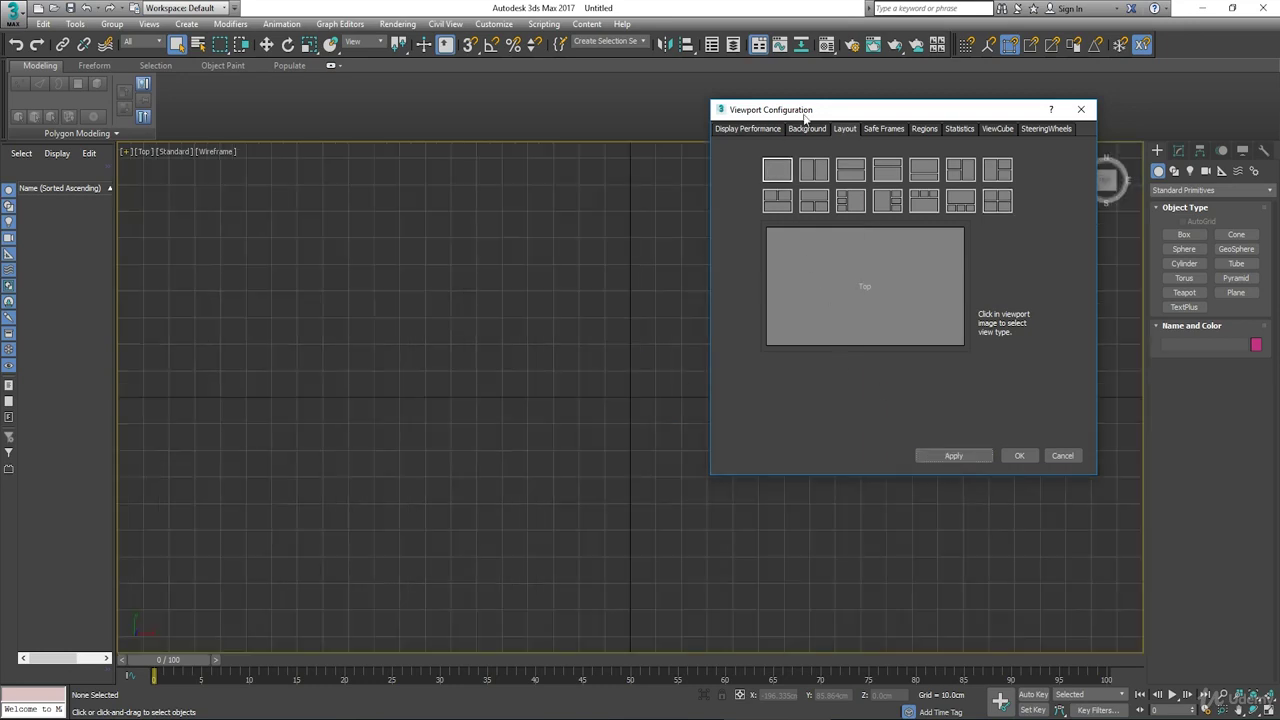
pyautogui.moveTo(830, 110); pyautogui.dragTo(1277, 139)
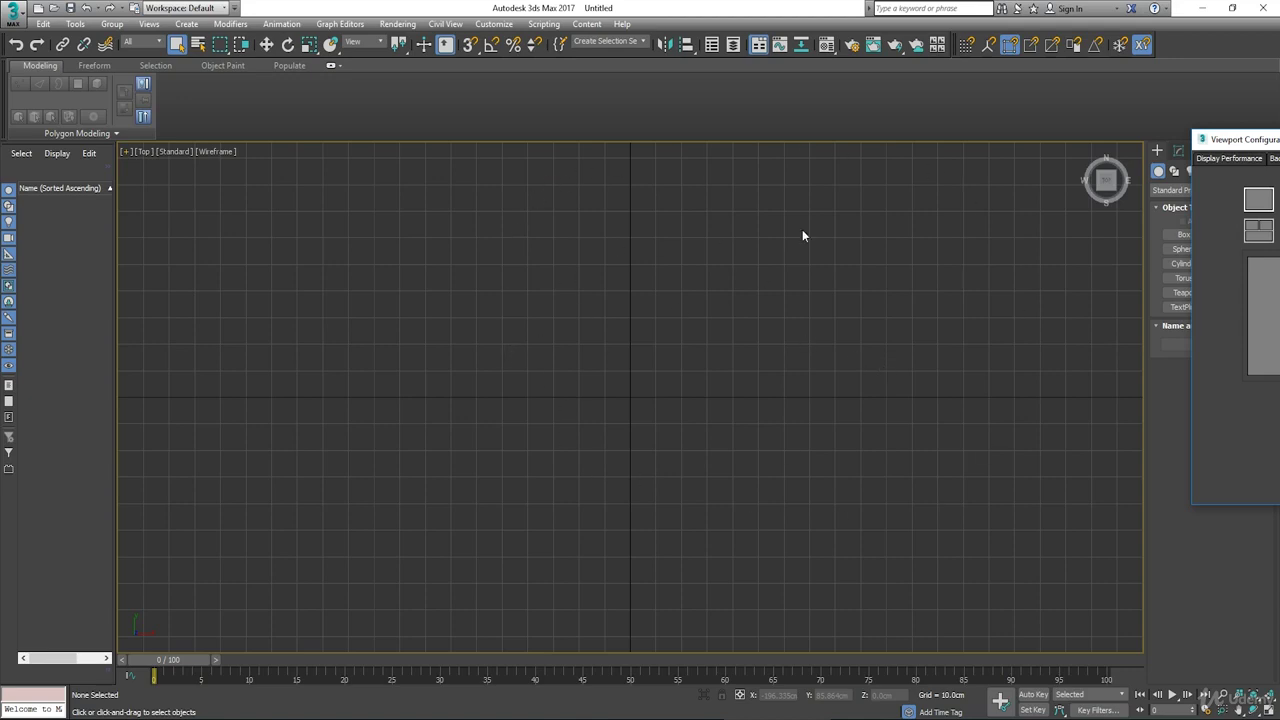
pyautogui.moveTo(1253, 141); pyautogui.dragTo(835, 115)
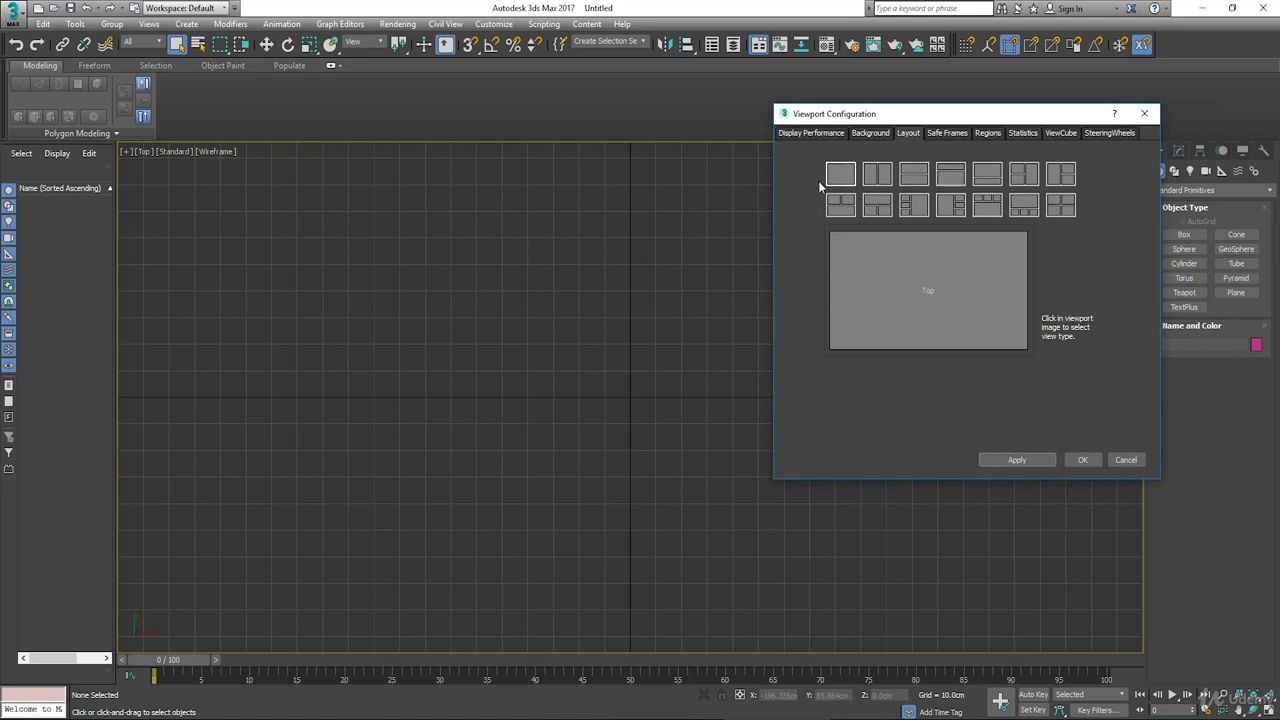
# Step: Apply the side-by-side Top and Front layout, close the dialog, and reopen it
pyautogui.click(881, 174)
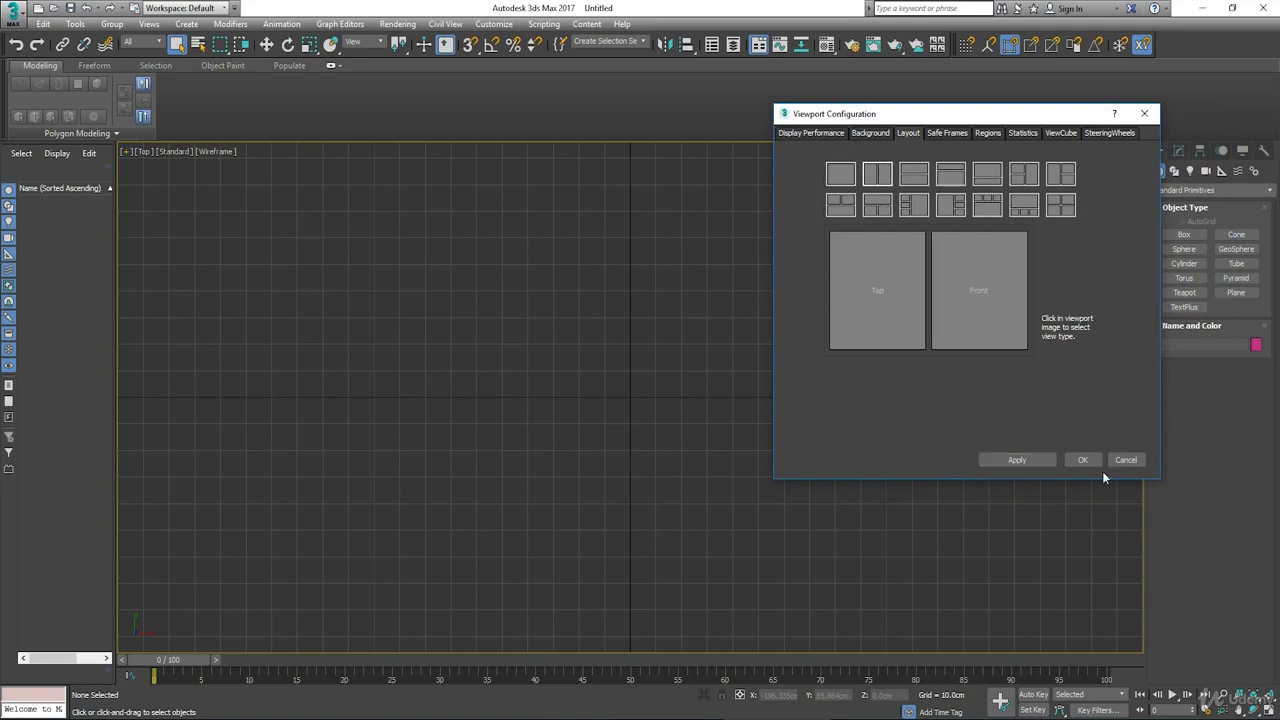
pyautogui.click(1038, 462)
pyautogui.press('Escape')
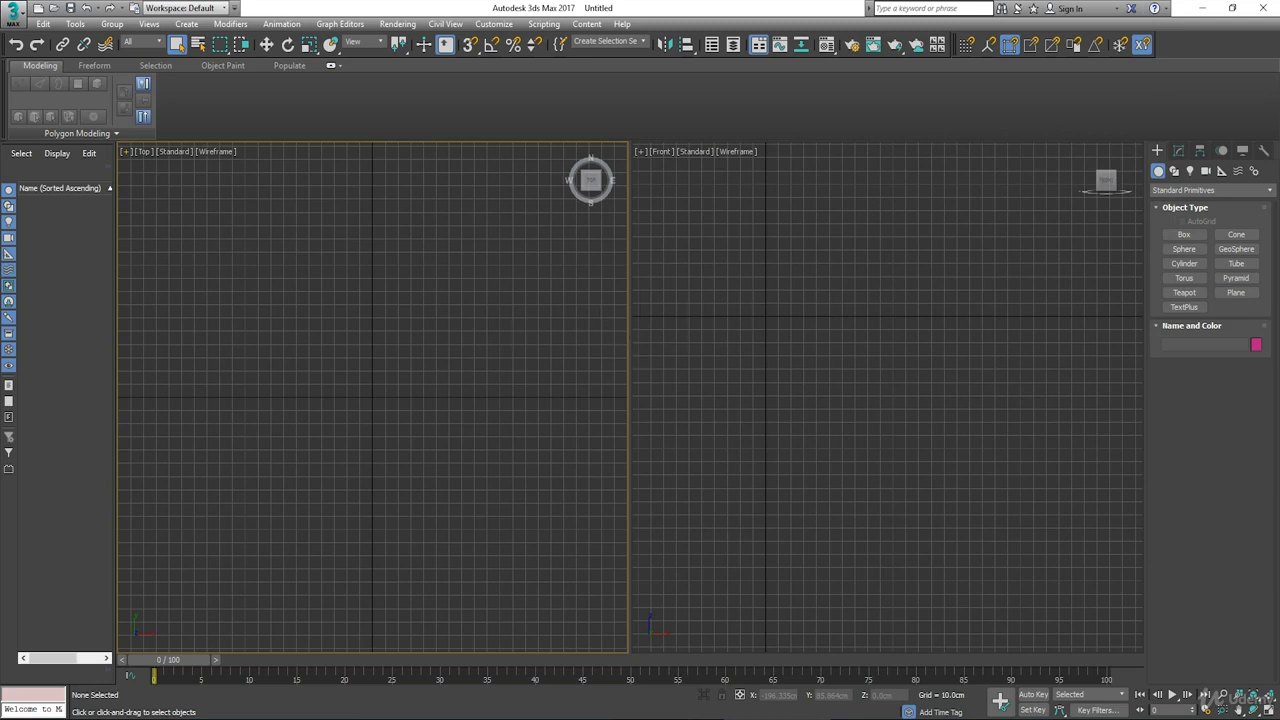
pyautogui.rightClick(1245, 700)
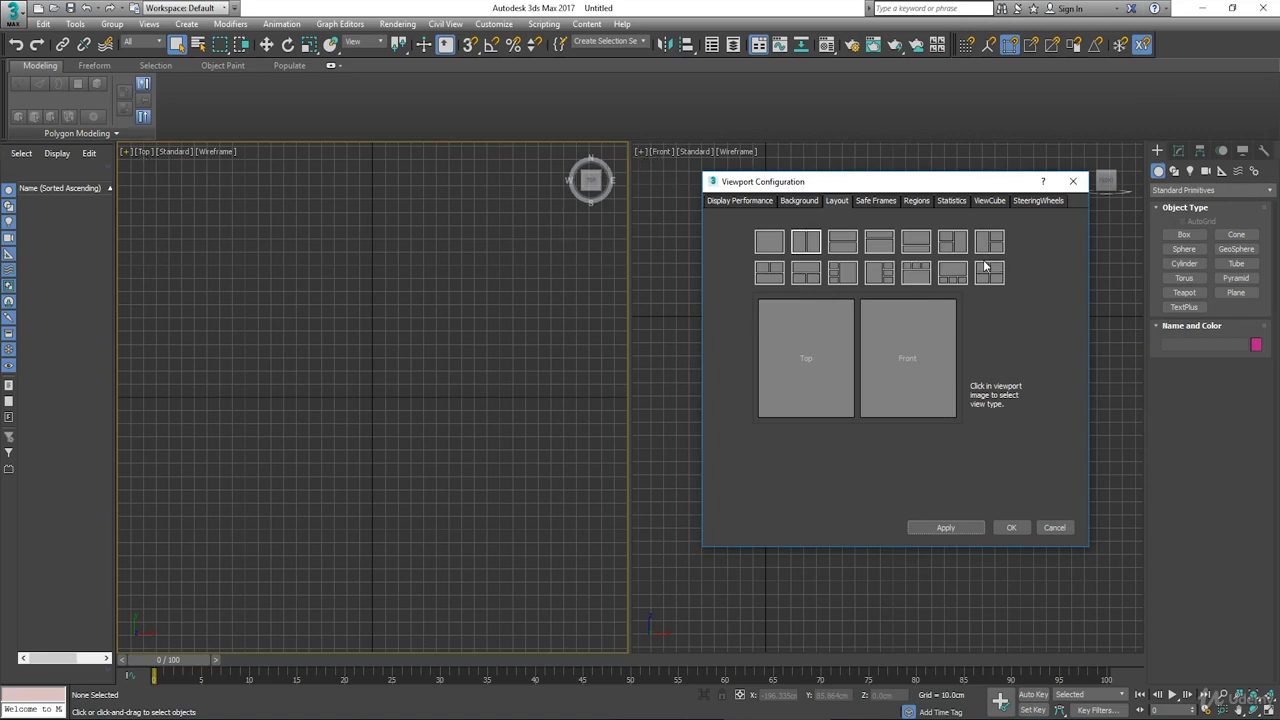
# Step: Apply the stacked two-pane layout with Front in the upper pane and Perspective below
pyautogui.click(845, 250)
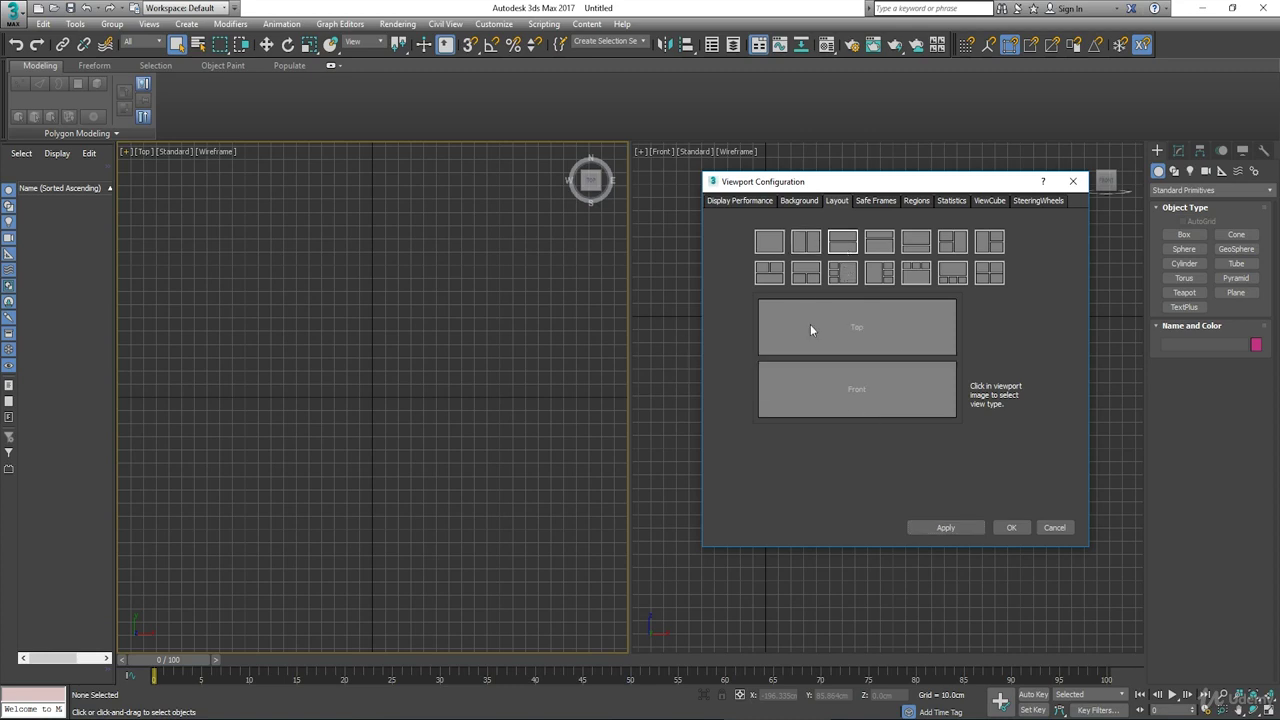
pyautogui.click(945, 527)
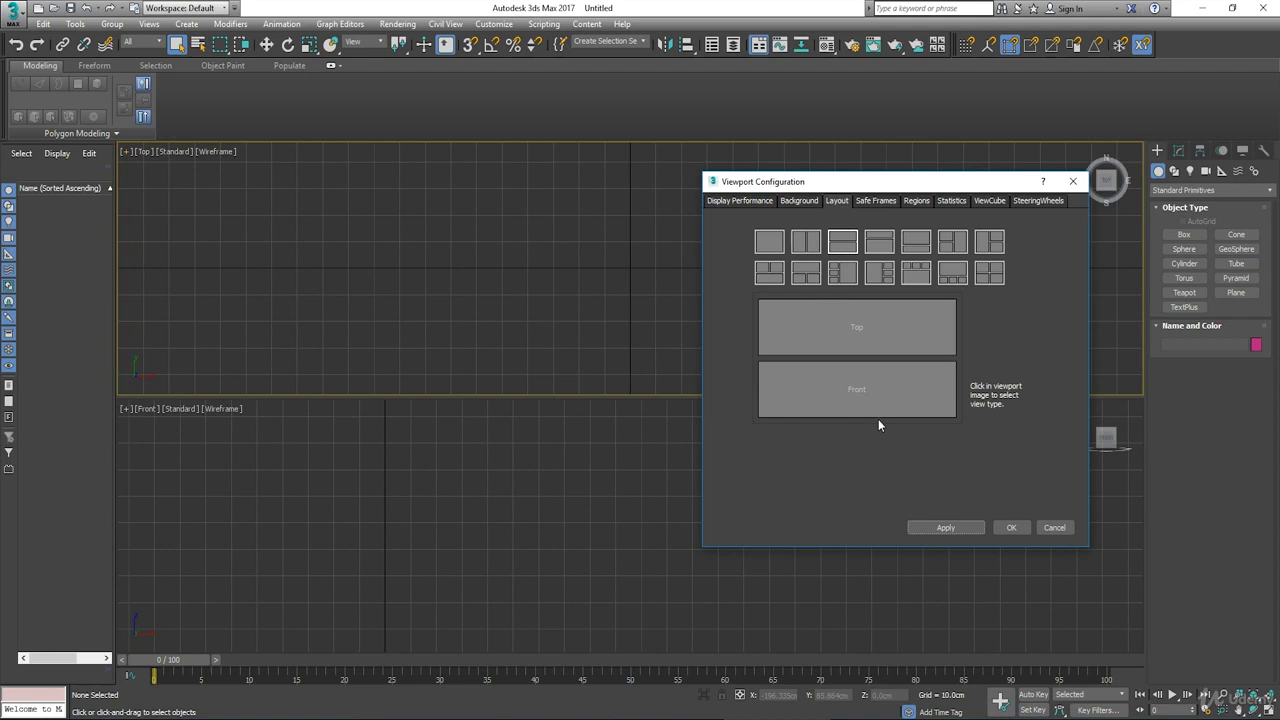
pyautogui.click(854, 333)
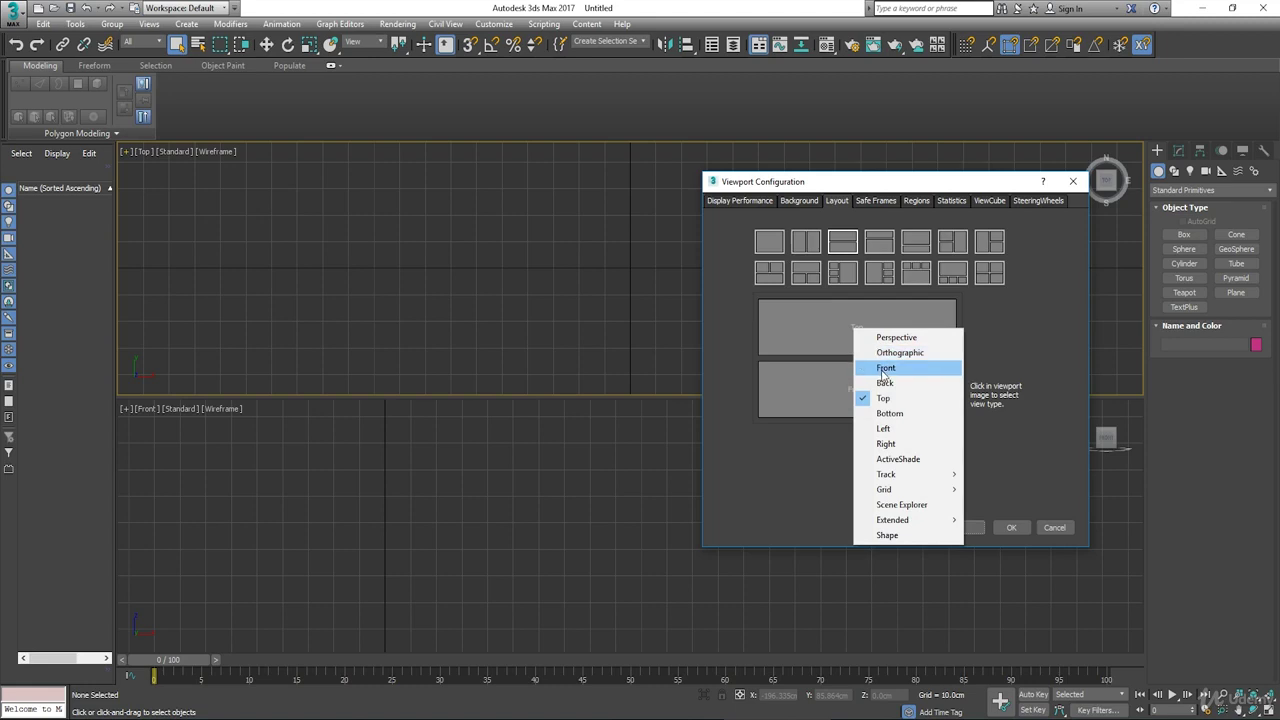
pyautogui.click(870, 366)
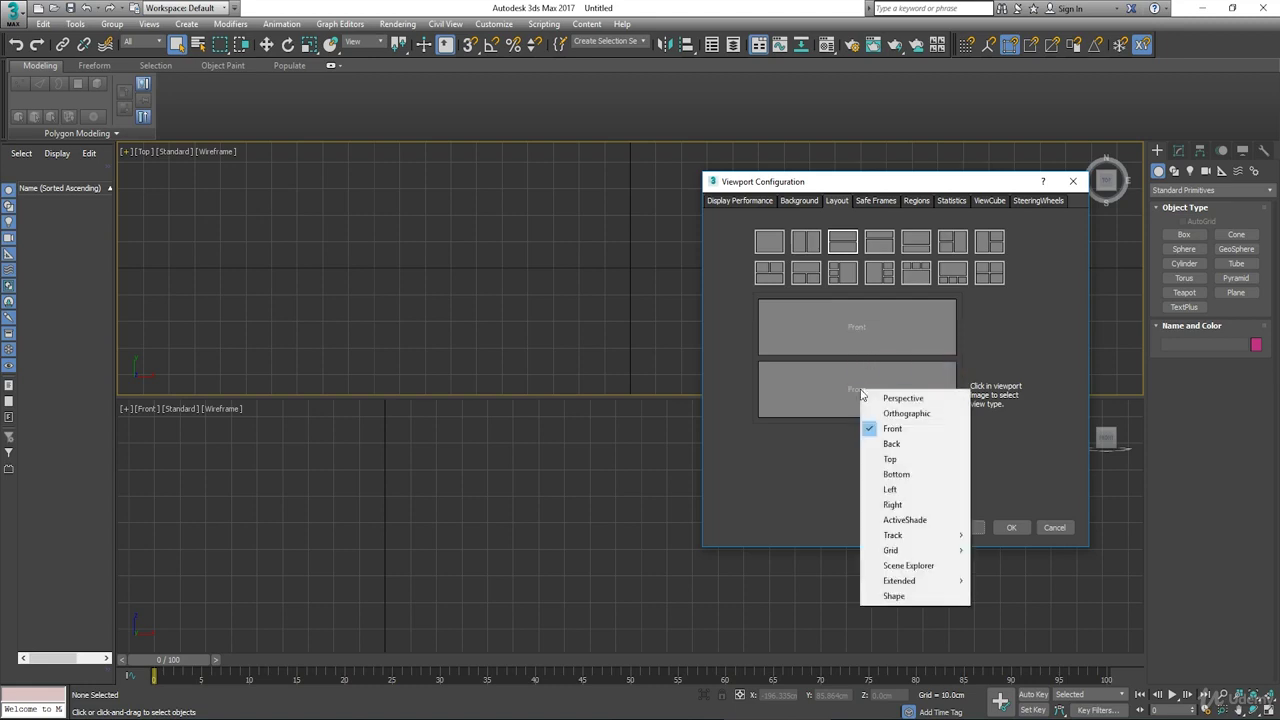
pyautogui.click(893, 398)
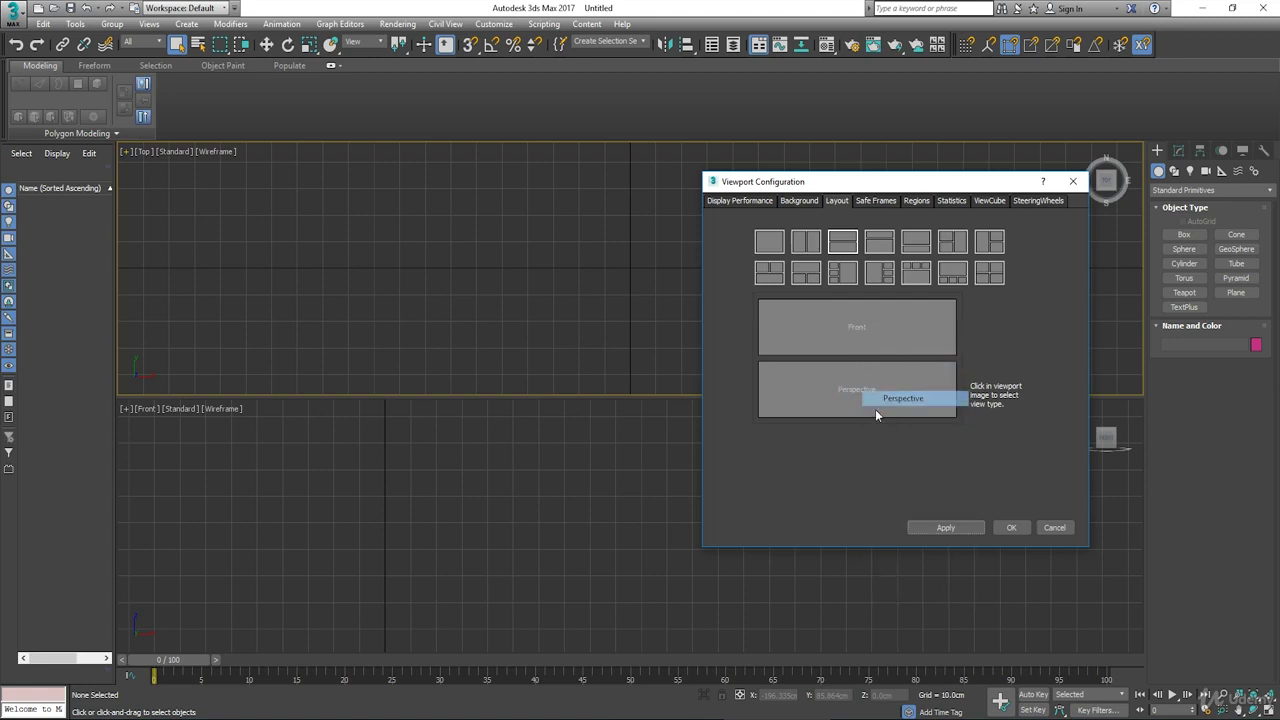
pyautogui.click(935, 528)
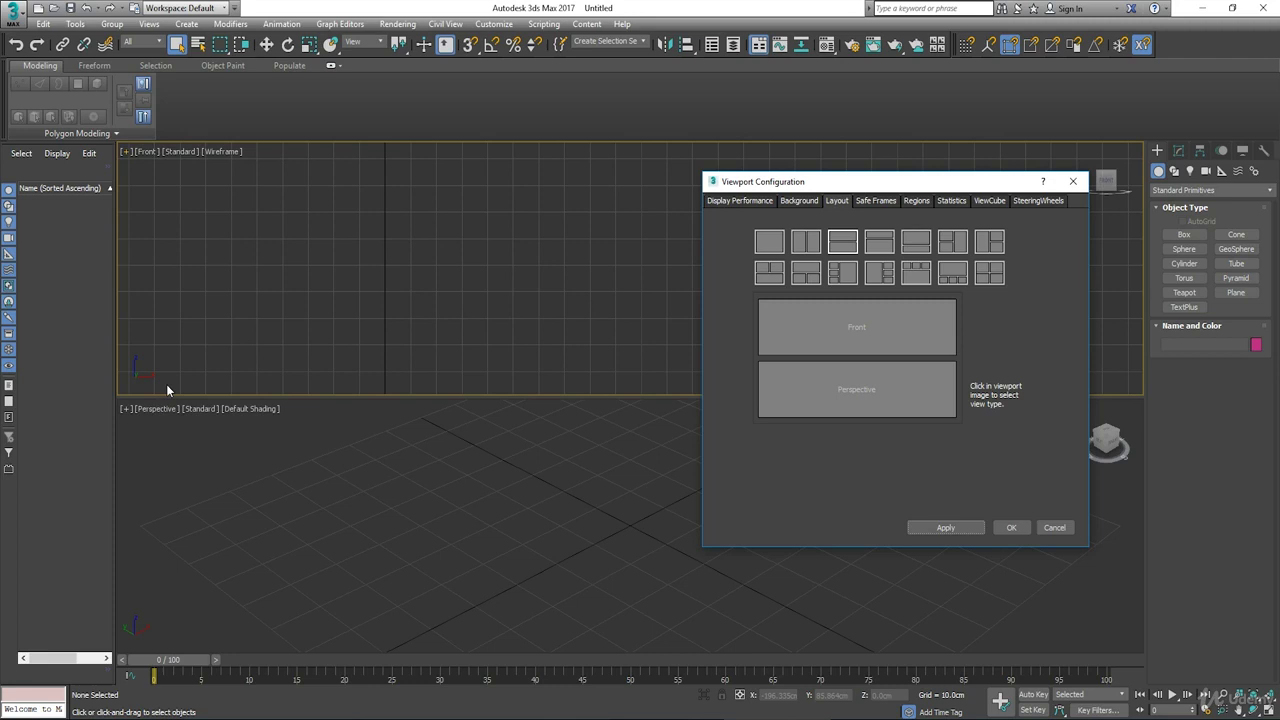
# Step: Apply the three-small-plus-one-large layout with Top, Back, Bottom and an Orthographic large pane
pyautogui.click(848, 275)
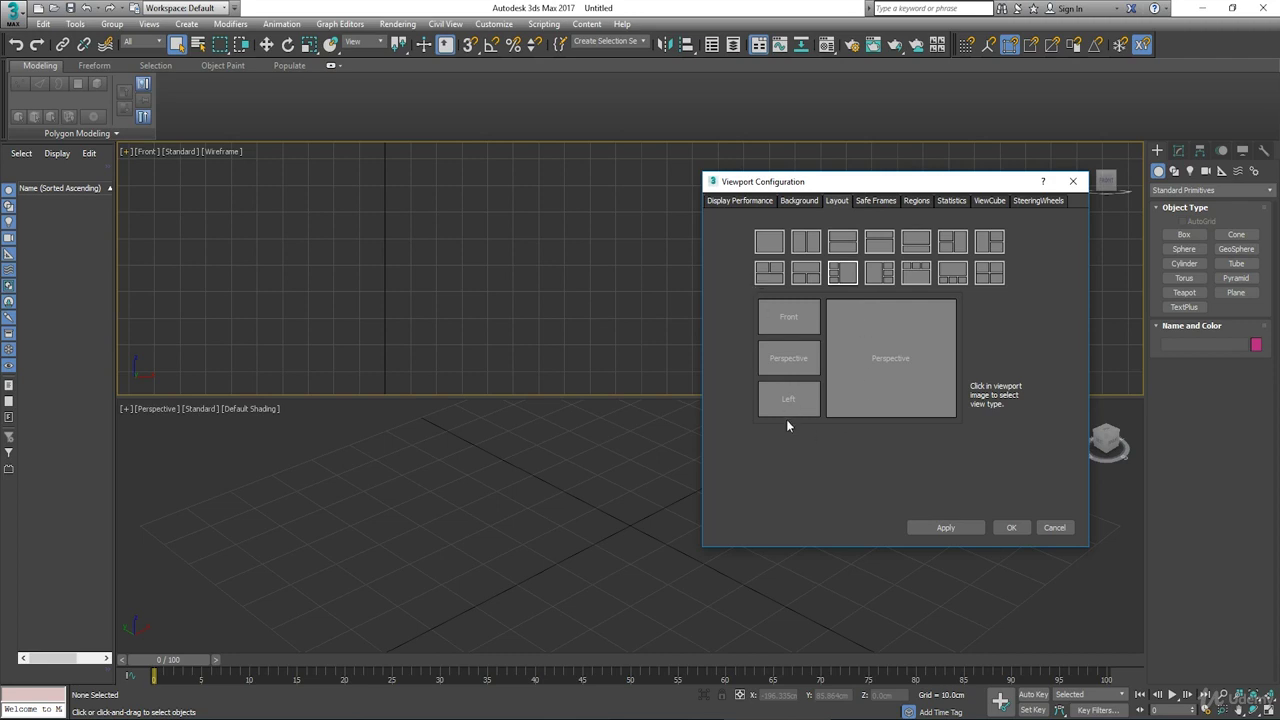
pyautogui.click(946, 528)
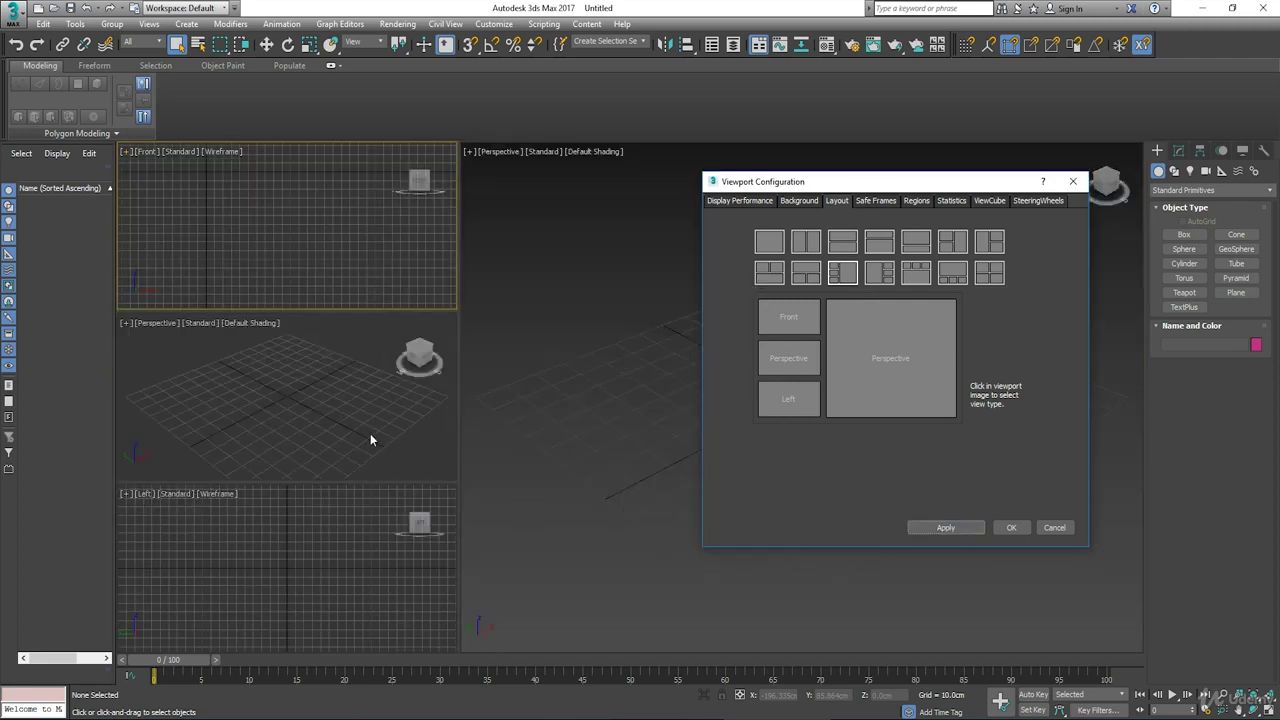
pyautogui.click(789, 320)
pyautogui.click(816, 385)
pyautogui.click(789, 360)
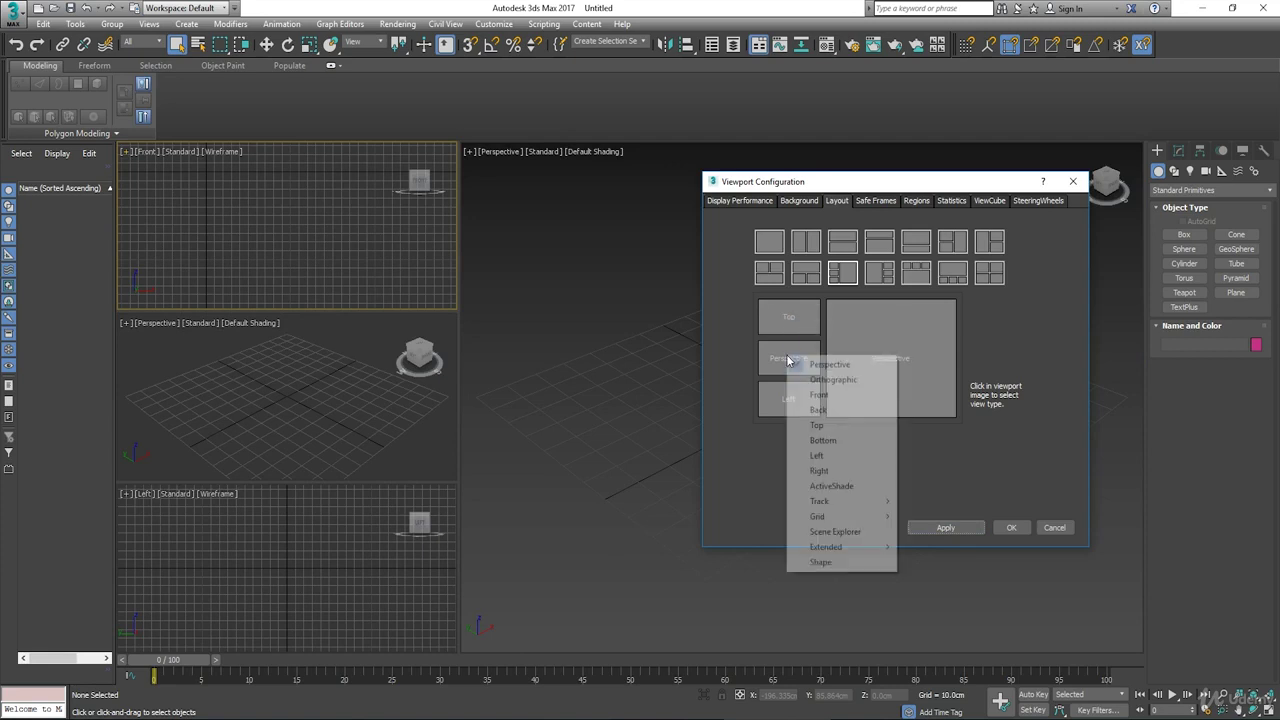
pyautogui.click(818, 410)
pyautogui.click(792, 402)
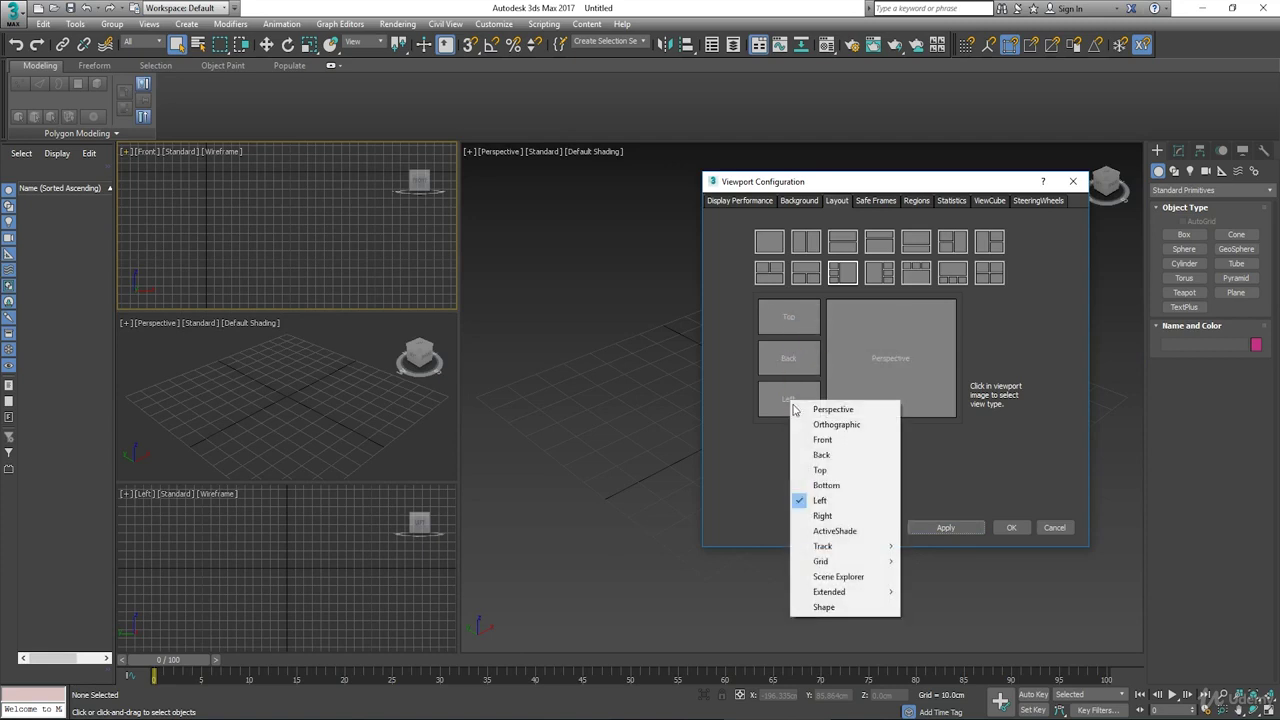
pyautogui.click(805, 485)
pyautogui.click(893, 367)
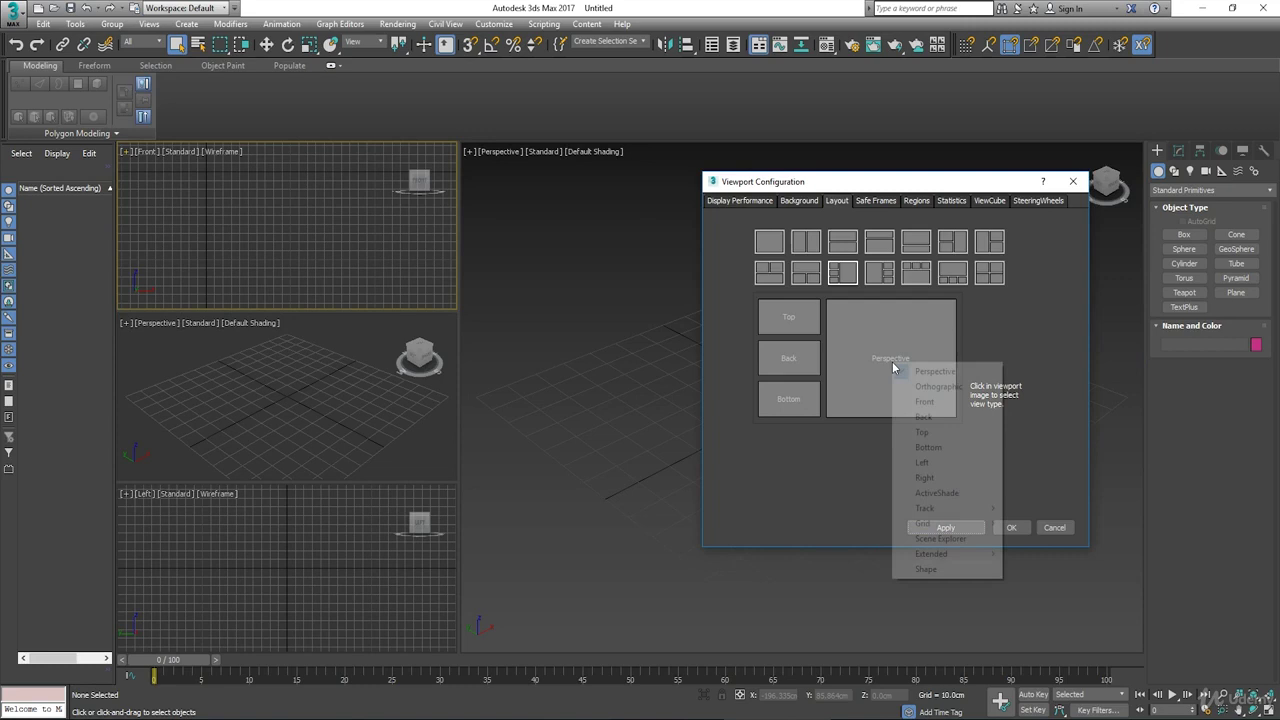
pyautogui.click(945, 386)
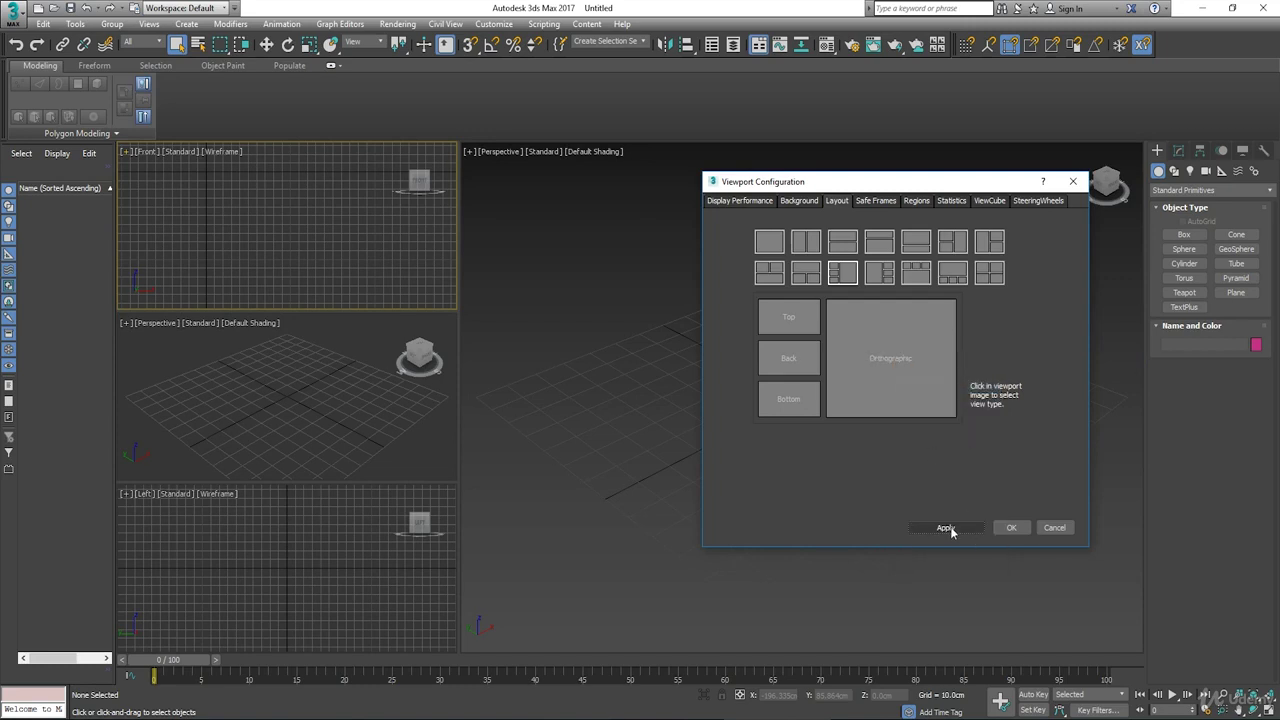
pyautogui.click(945, 528)
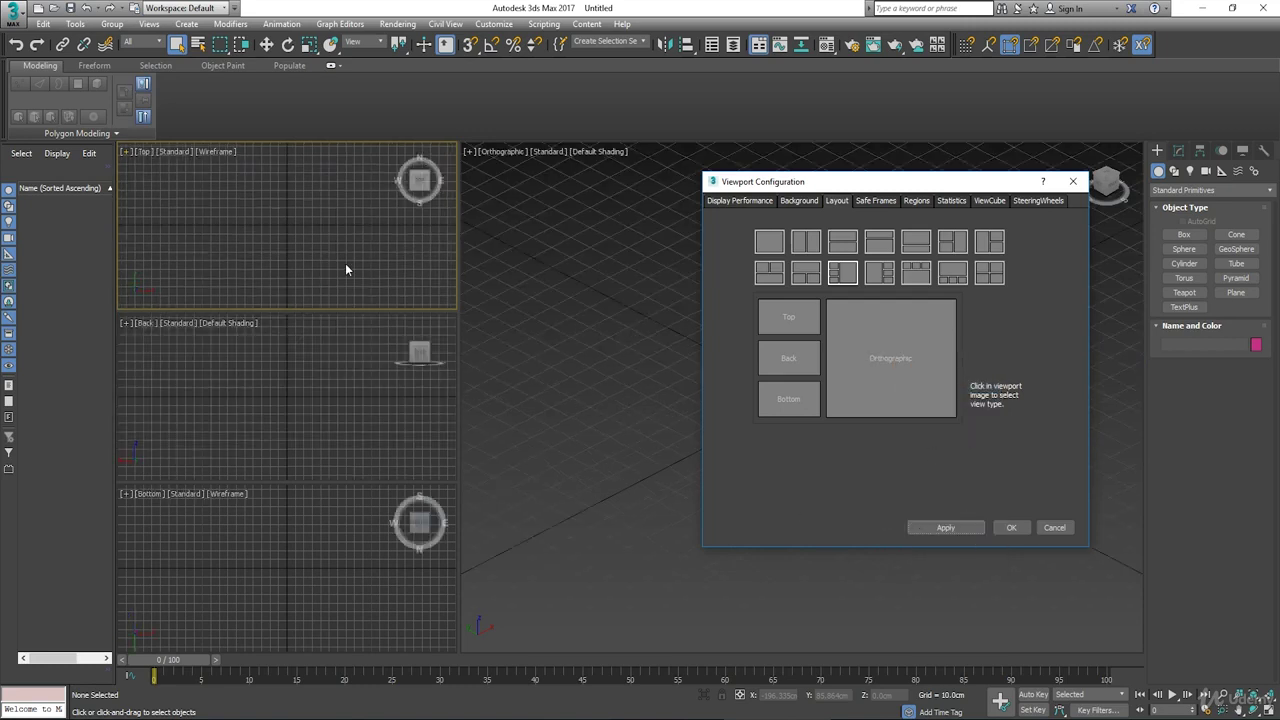
# Step: Switch the large pane to Perspective, apply it, and move the dialog out of the way
pyautogui.click(890, 359)
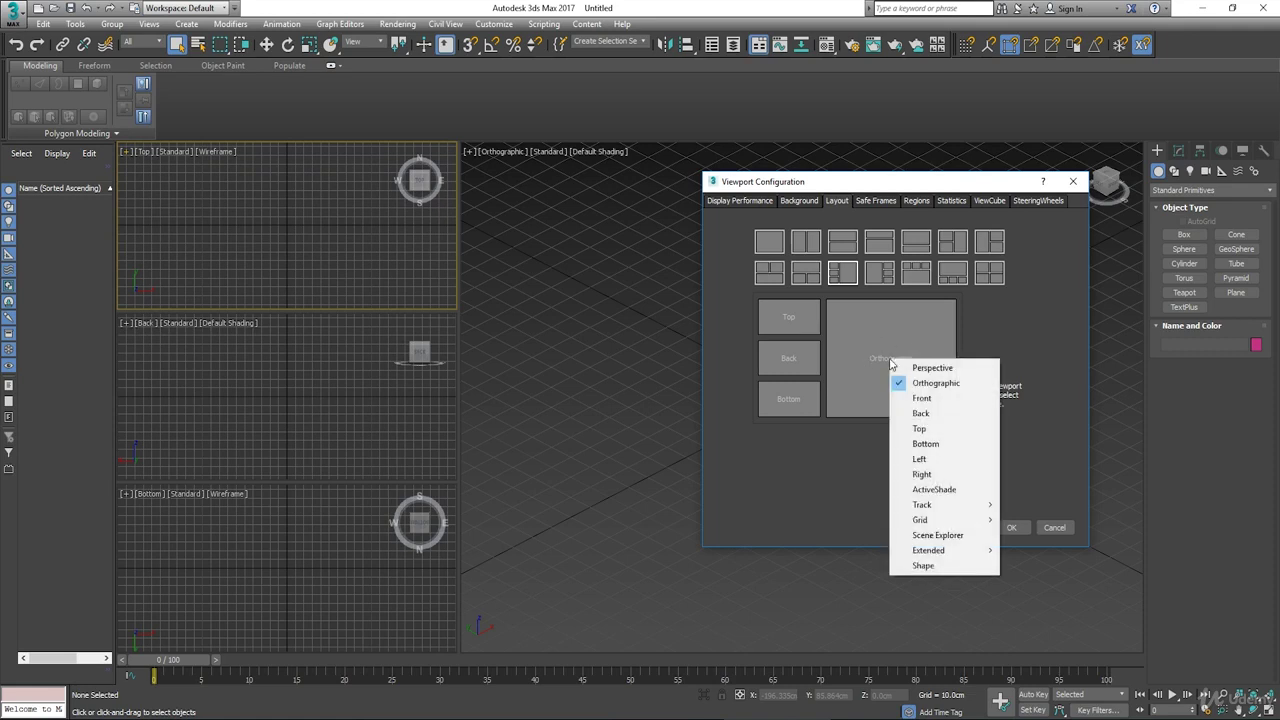
pyautogui.click(902, 367)
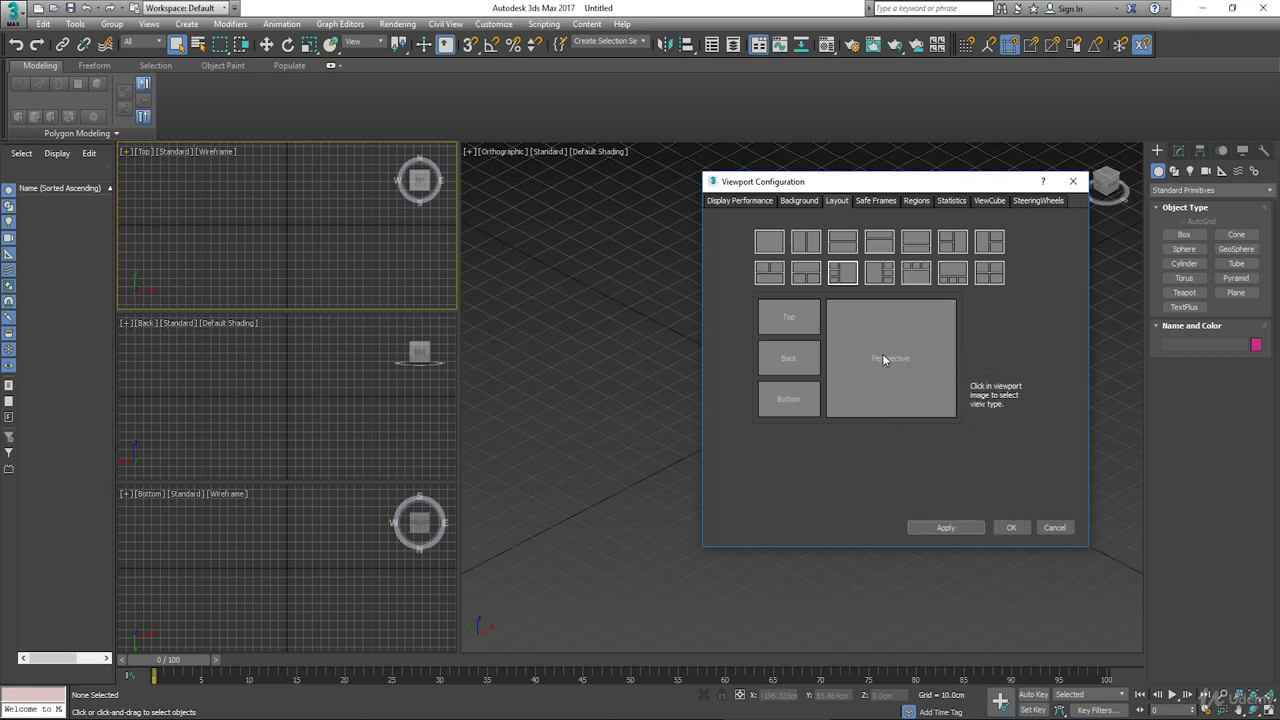
pyautogui.click(937, 523)
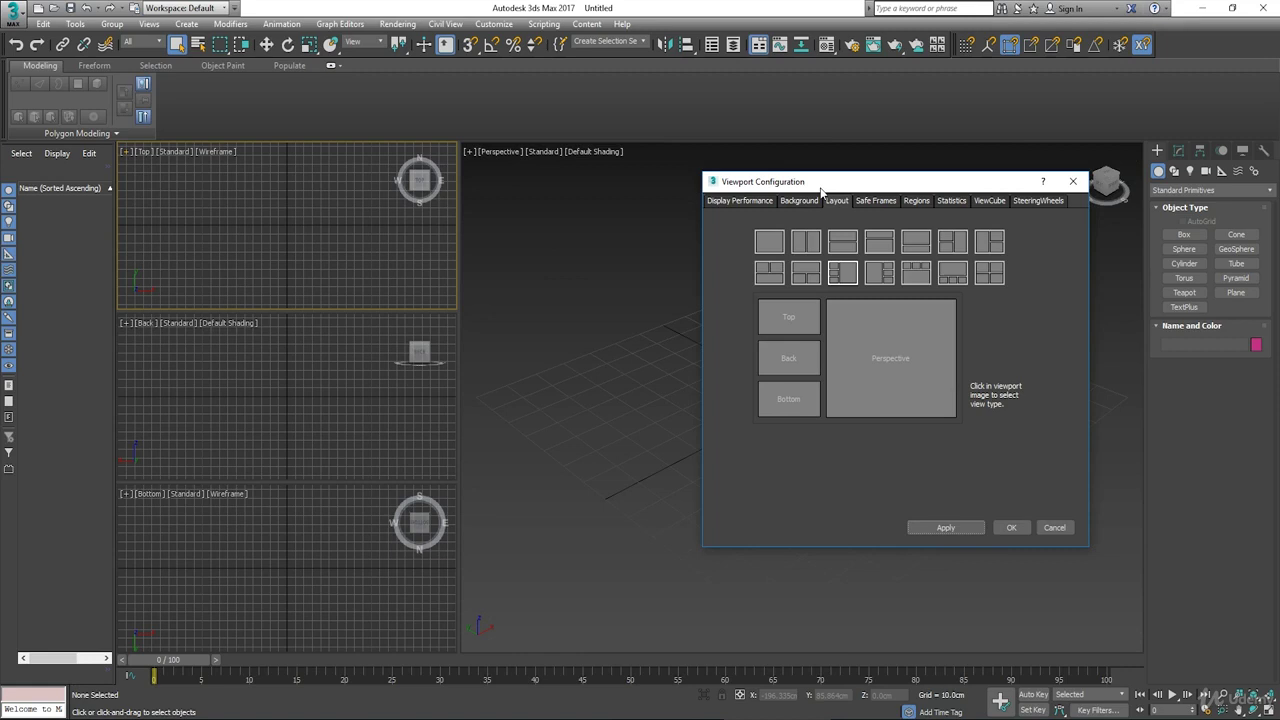
pyautogui.moveTo(822, 186); pyautogui.dragTo(1279, 230)
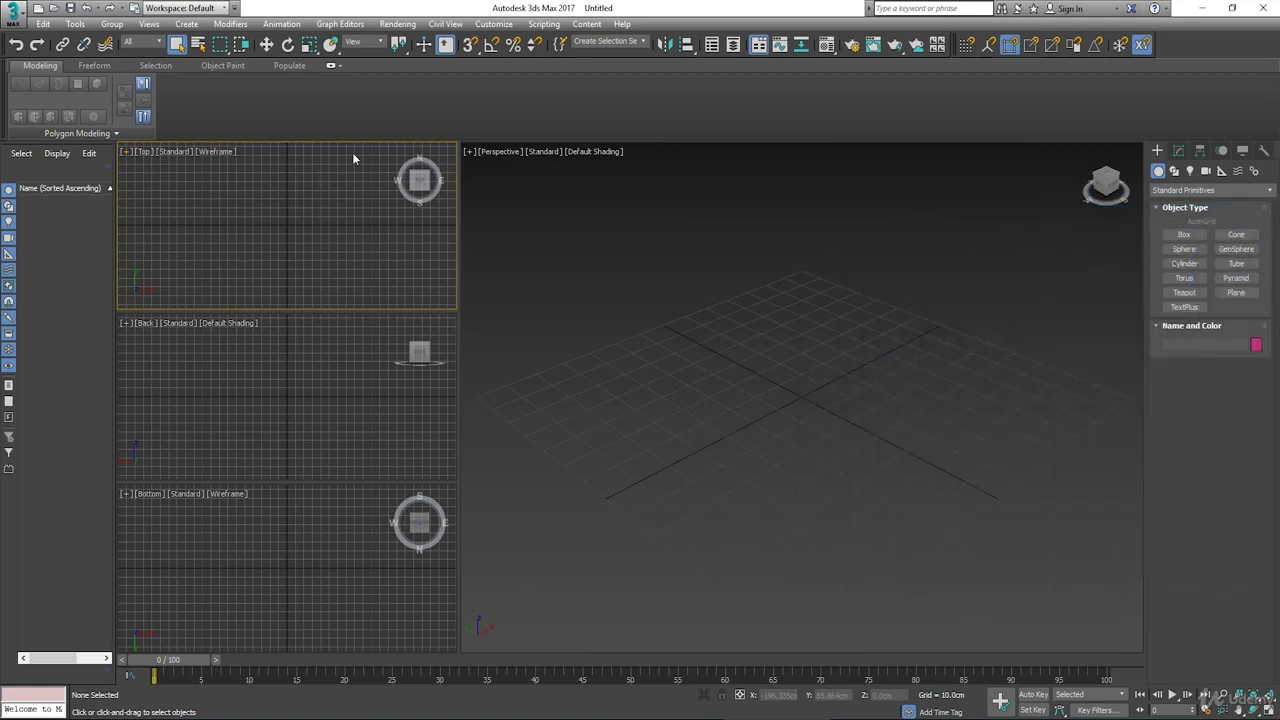
# Step: Apply the four-equal-panes layout and confirm the Viewport Configuration with OK
pyautogui.moveTo(1279, 215); pyautogui.dragTo(740, 211)
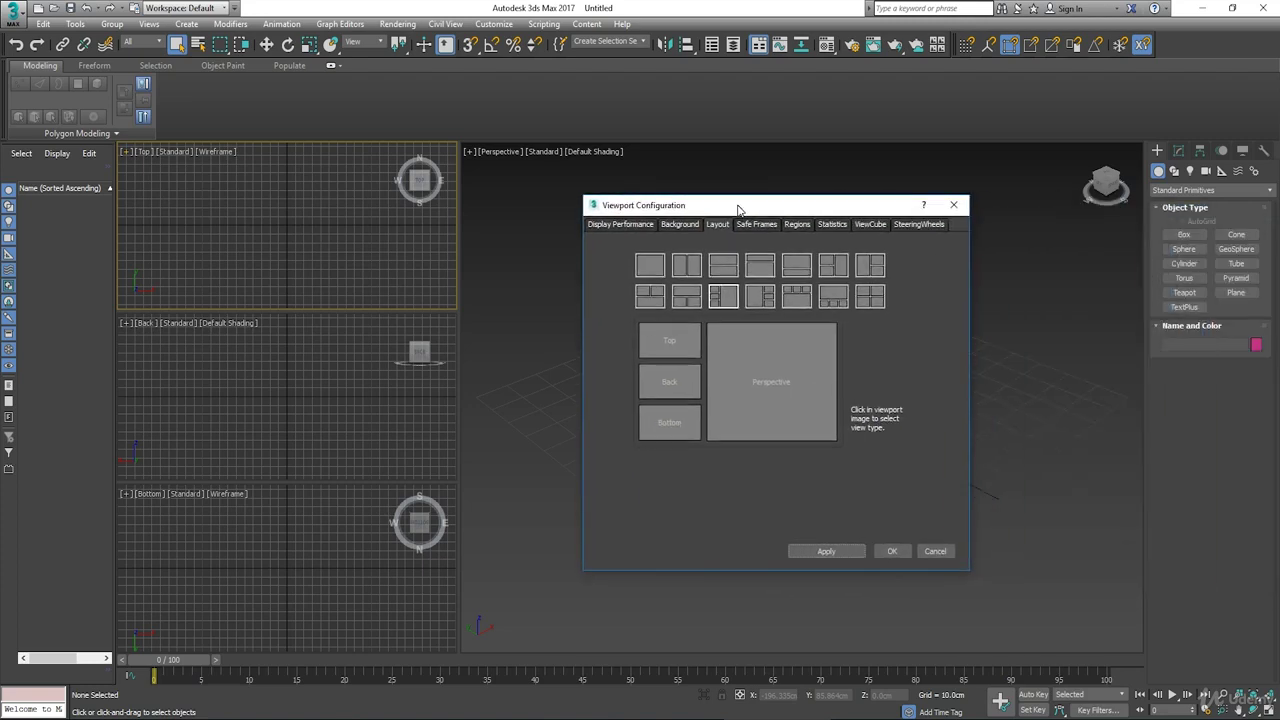
pyautogui.click(870, 296)
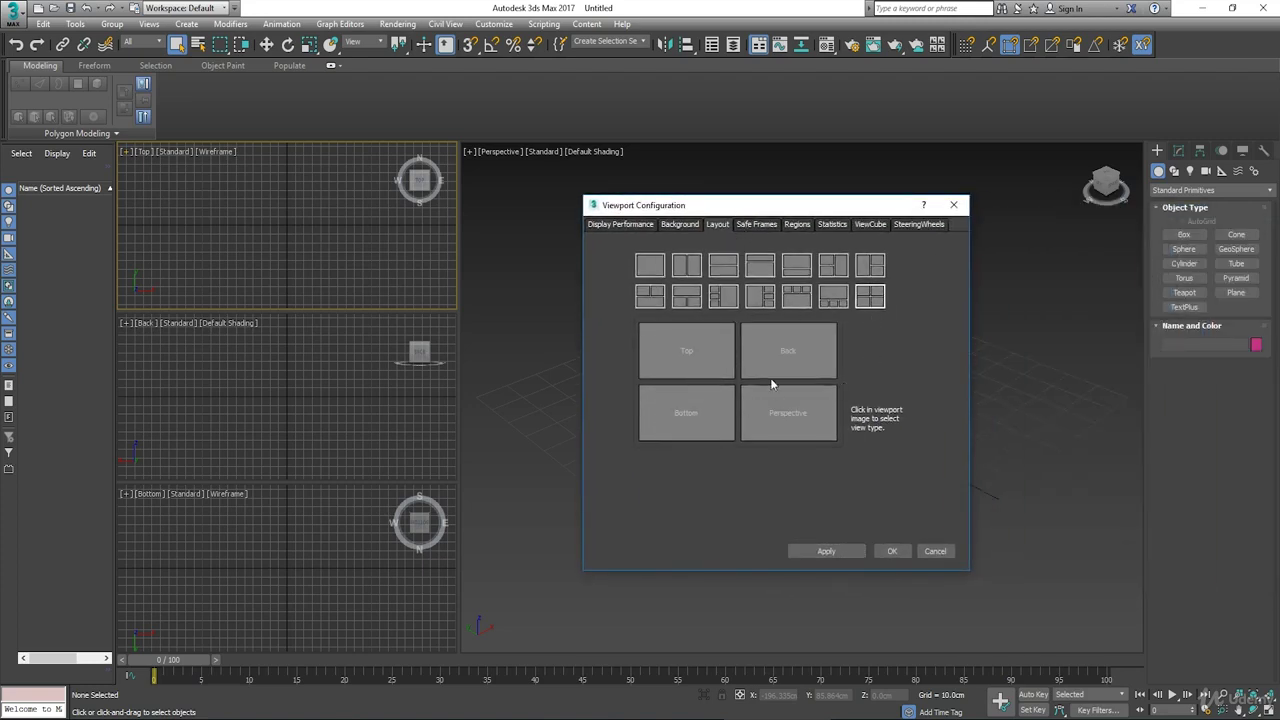
pyautogui.click(824, 550)
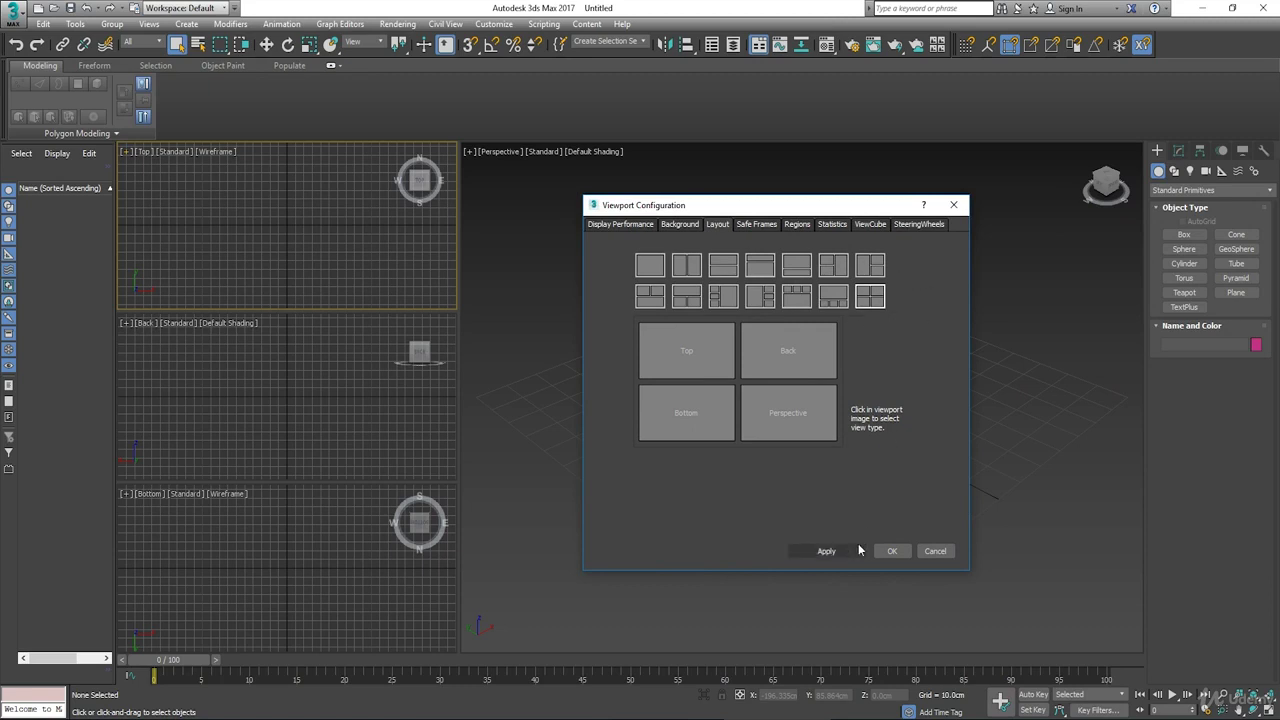
pyautogui.click(894, 552)
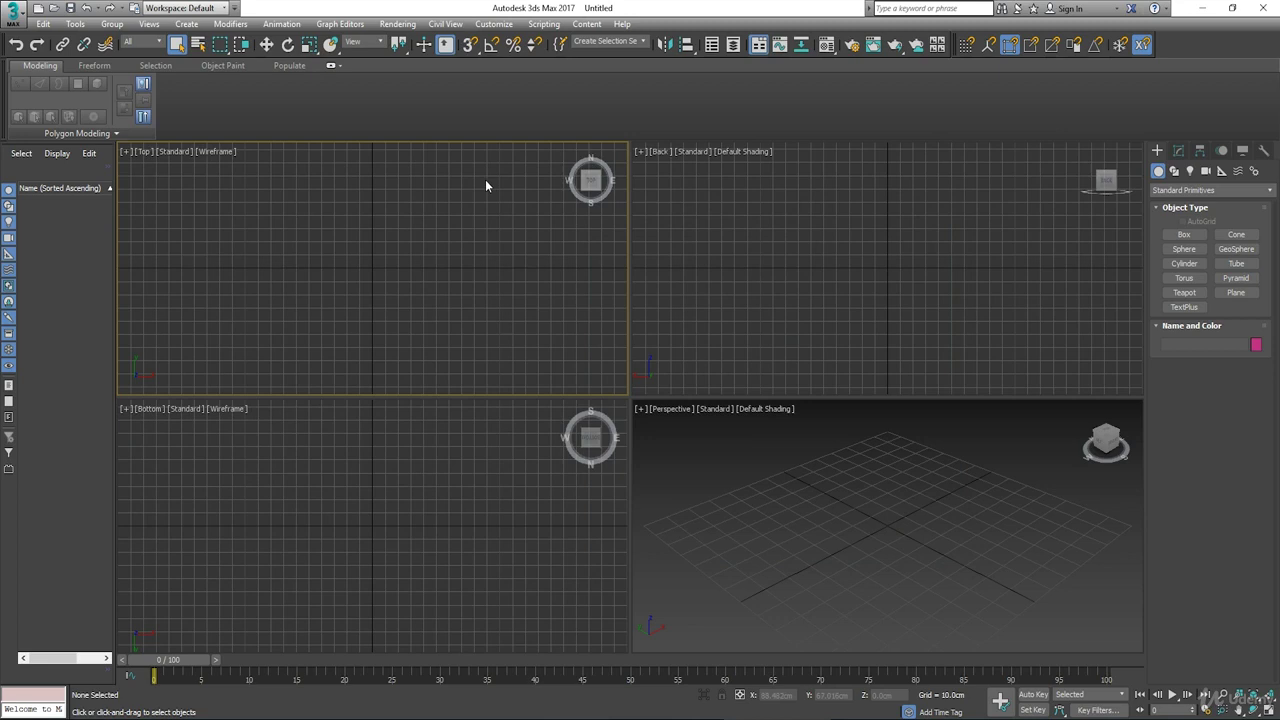
# Step: Activate each viewport, then maximize and restore the Top view via the toggle and Alt+W
pyautogui.click(732, 386)
pyautogui.click(700, 420)
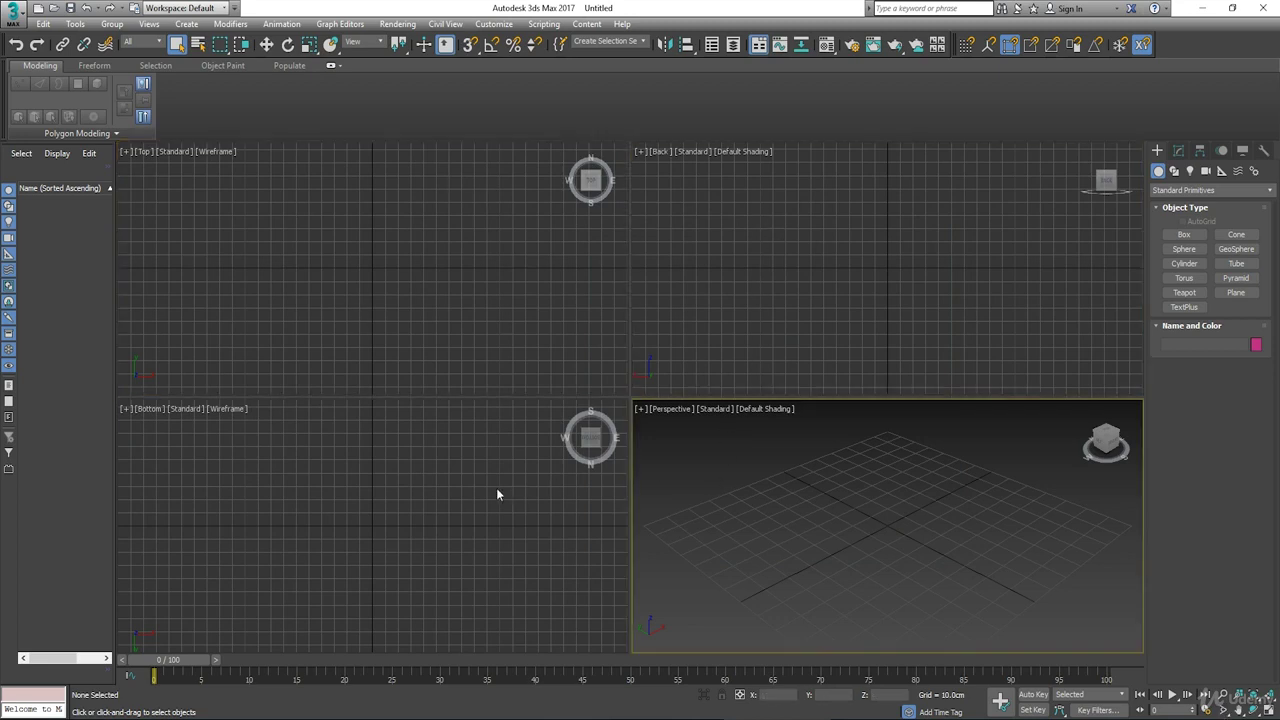
pyautogui.click(480, 460)
pyautogui.click(397, 318)
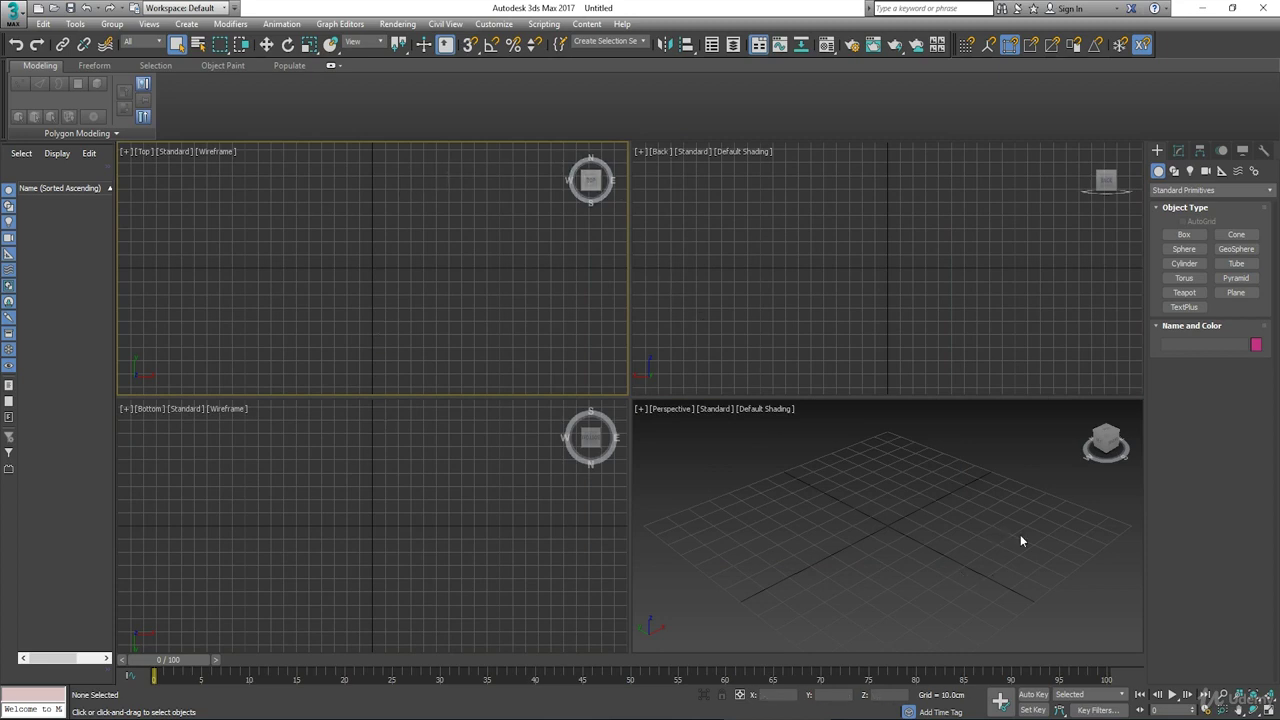
pyautogui.click(1268, 708)
pyautogui.click(1268, 708)
pyautogui.click(1268, 708)
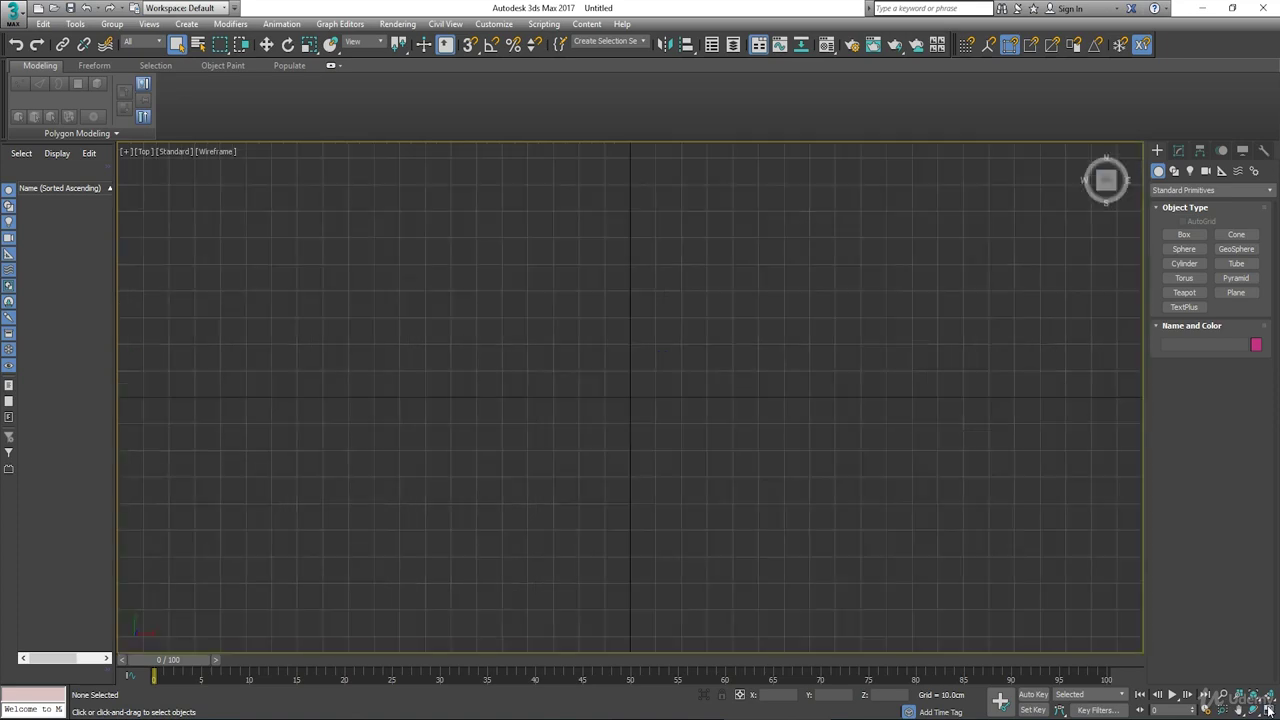
pyautogui.click(1268, 708)
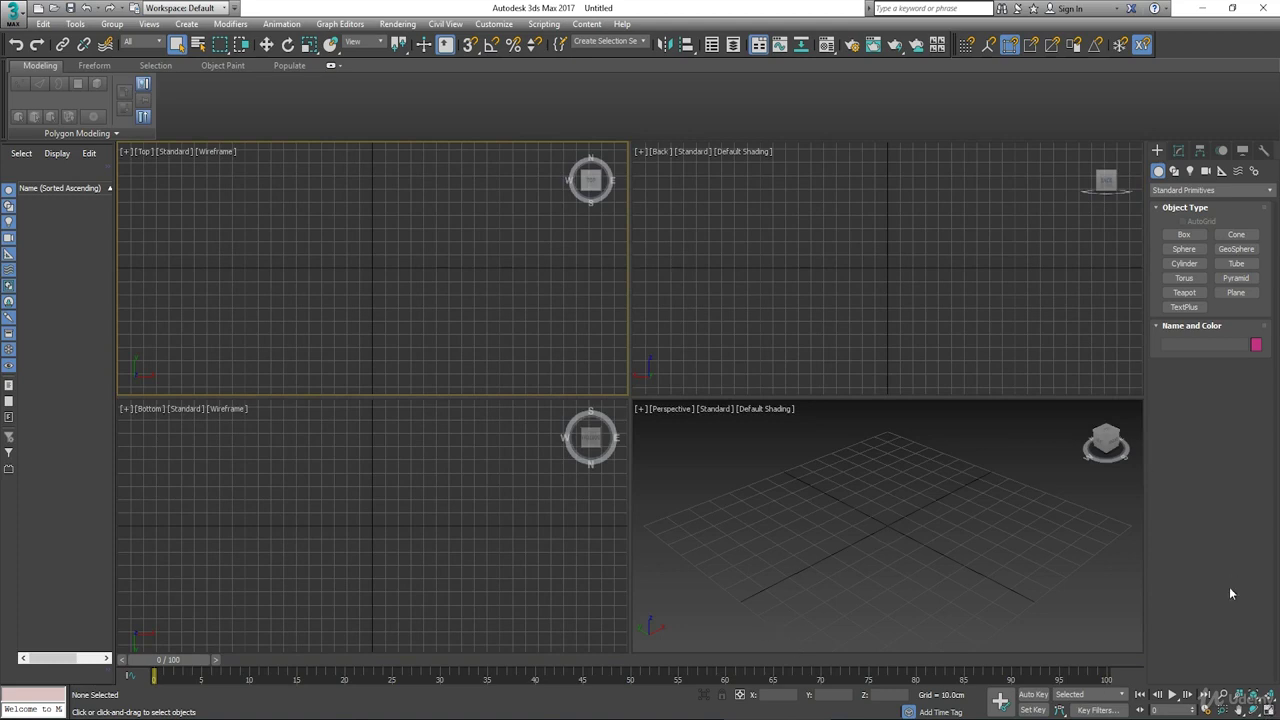
pyautogui.hotkey('alt', 'w')
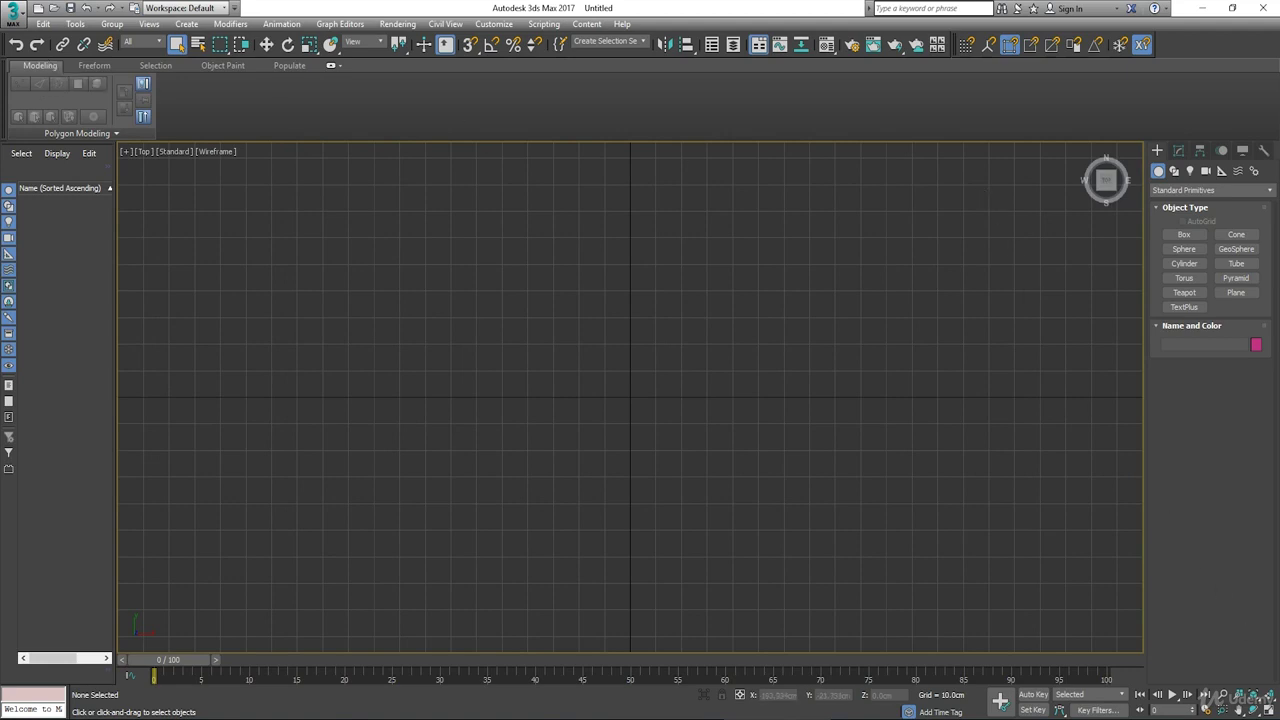
pyautogui.click(1268, 710)
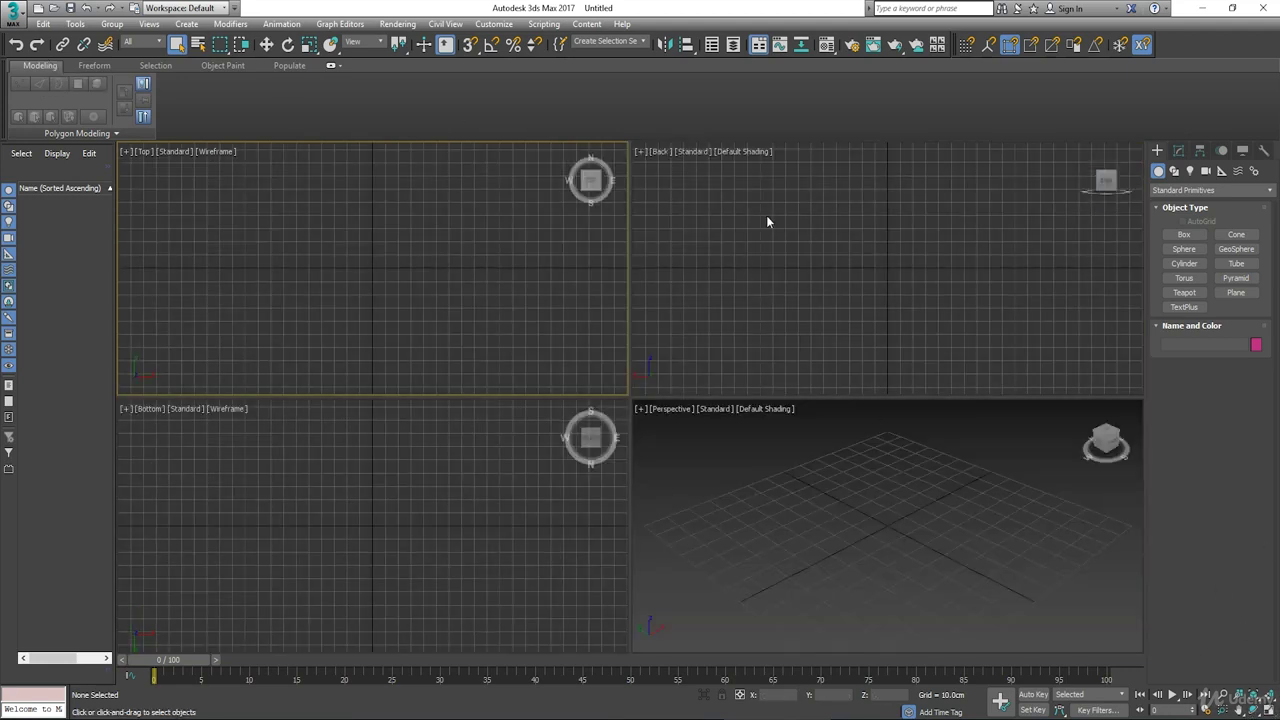
# Step: Maximize the Perspective view, restore the four panes, and make Back active
pyautogui.click(776, 453)
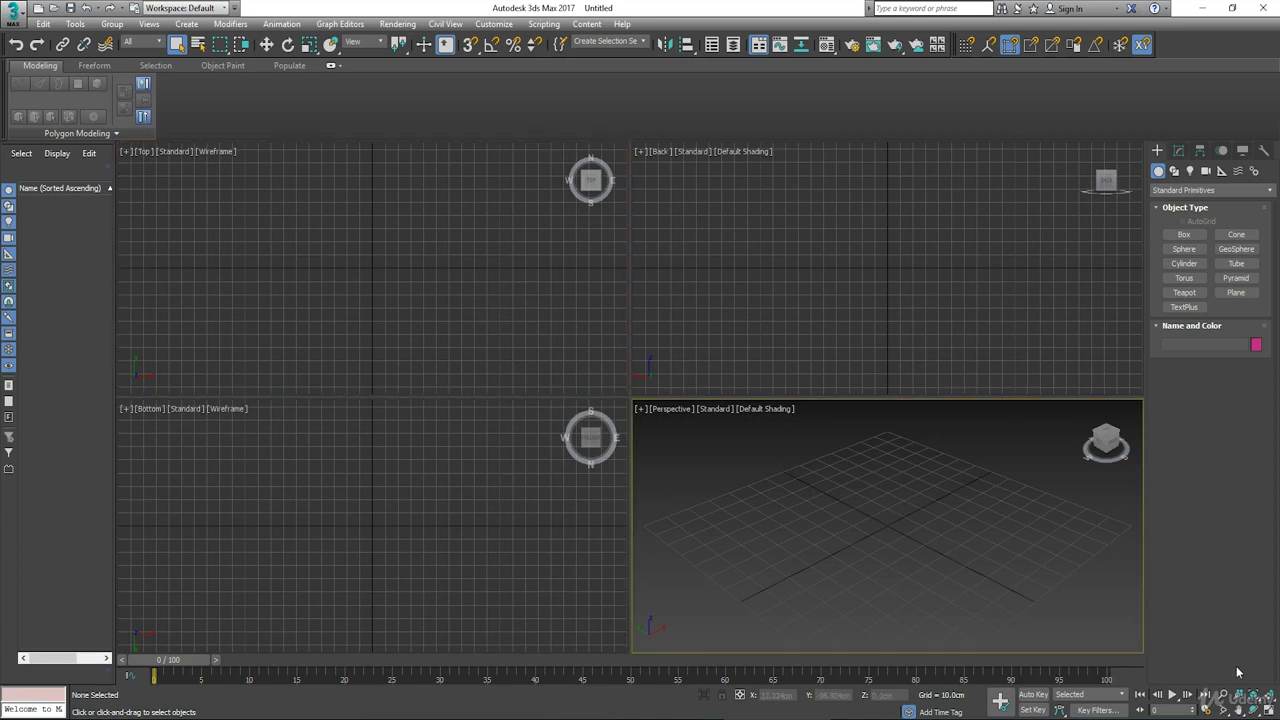
pyautogui.click(1267, 709)
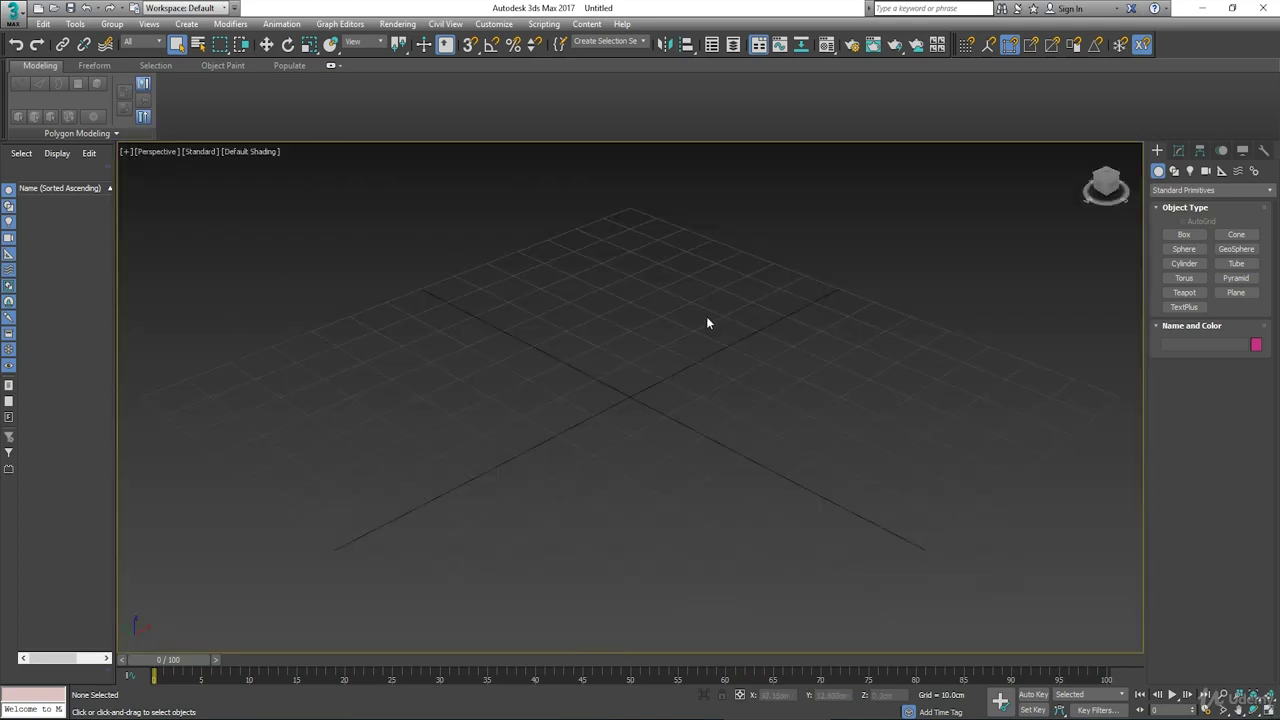
pyautogui.click(1267, 709)
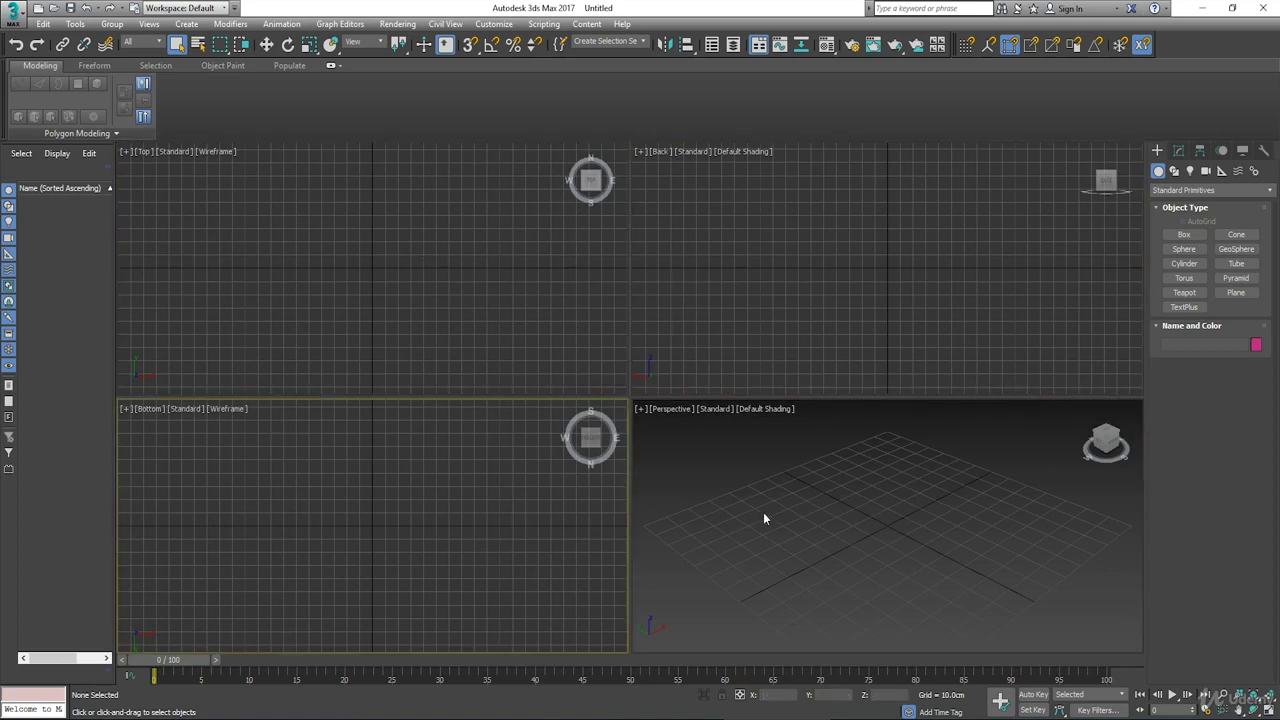
pyautogui.click(808, 303)
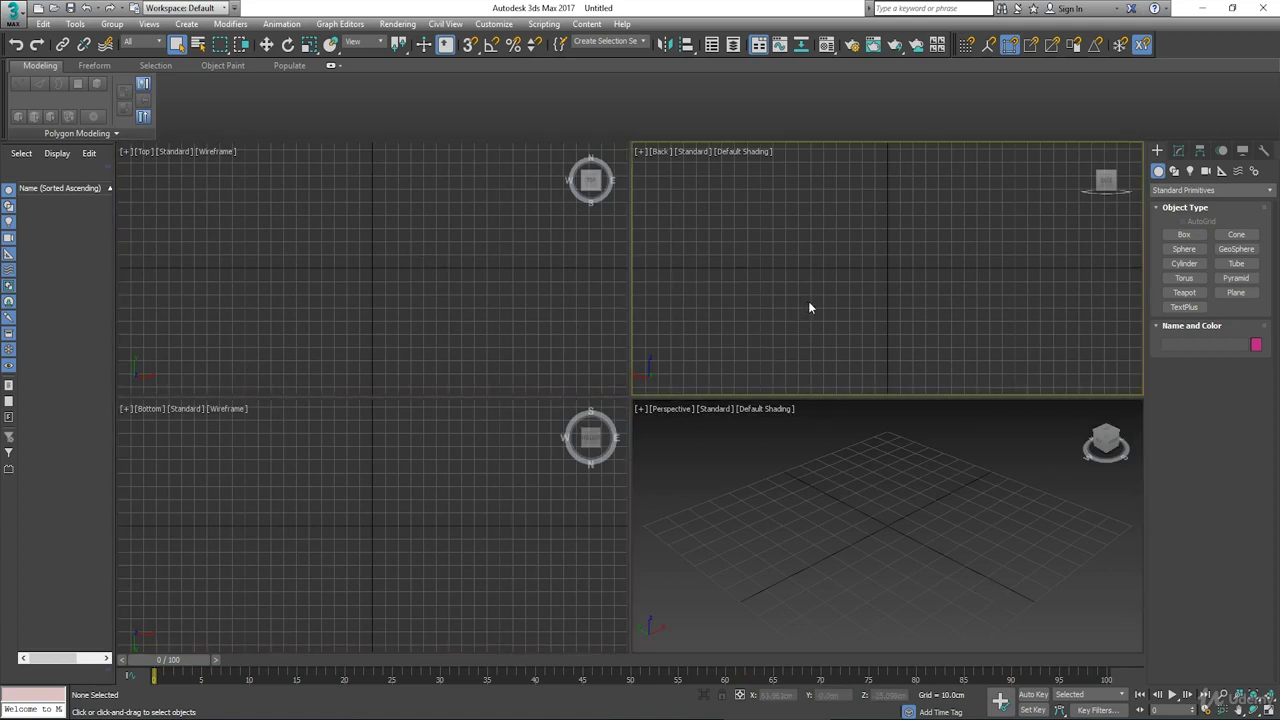
# Step: Change the top-left view from Top to Right, then to Back, via its label menu
pyautogui.click(229, 250)
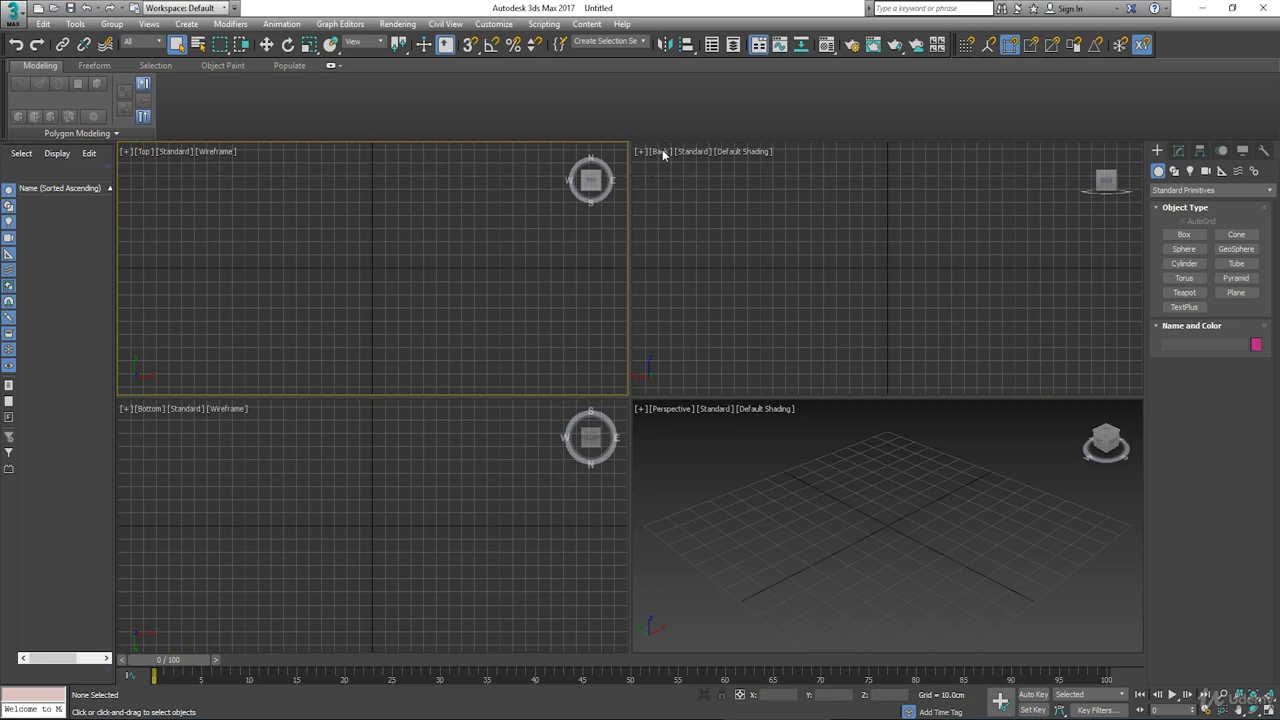
pyautogui.click(143, 152)
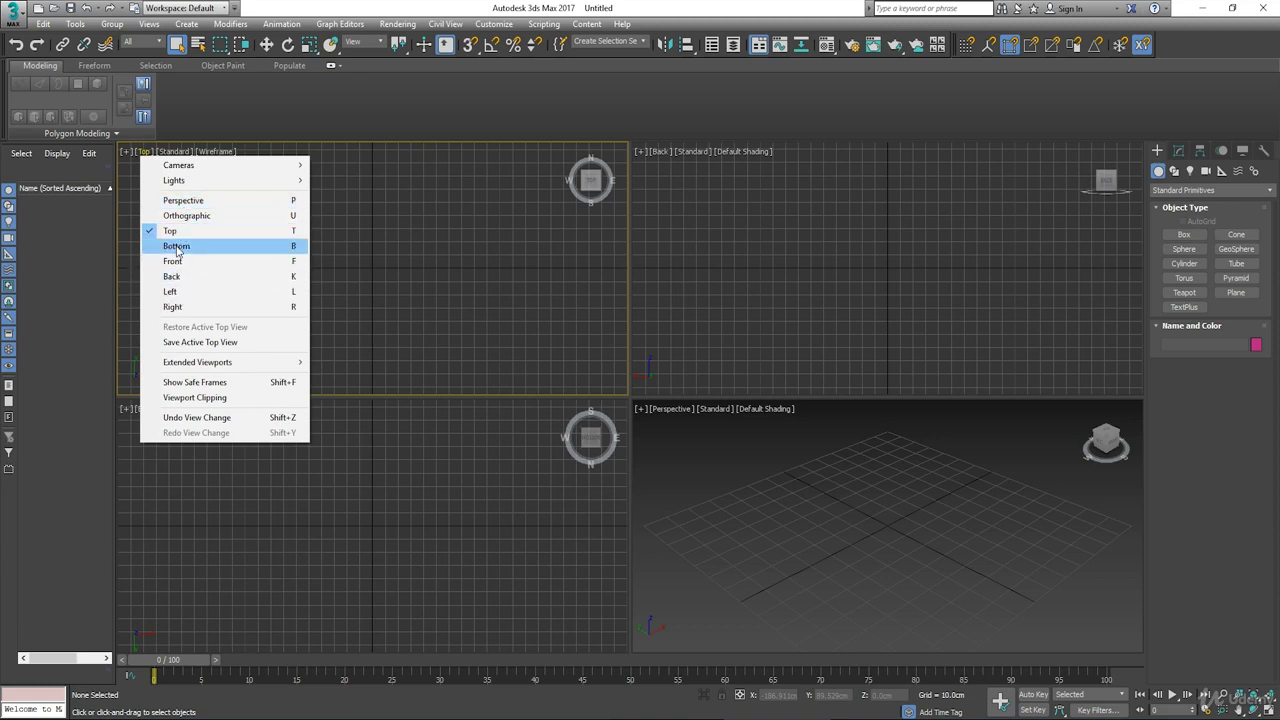
pyautogui.click(197, 307)
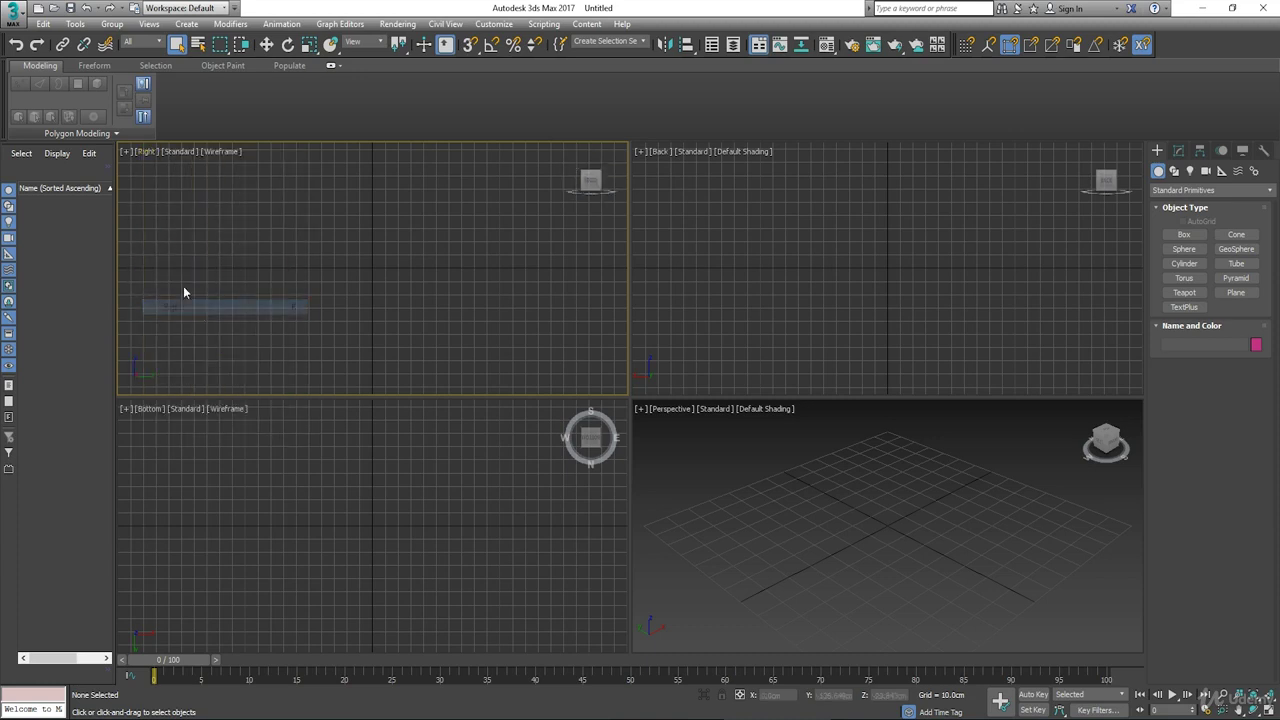
pyautogui.click(136, 151)
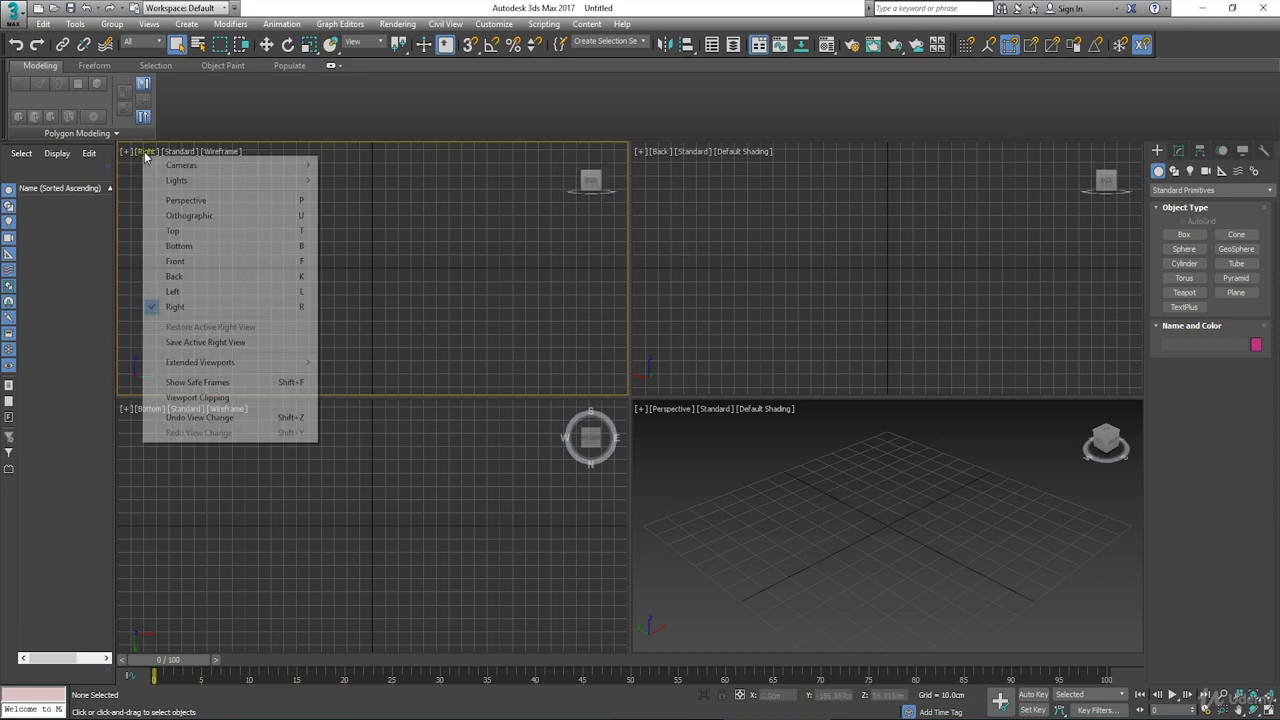
pyautogui.click(170, 275)
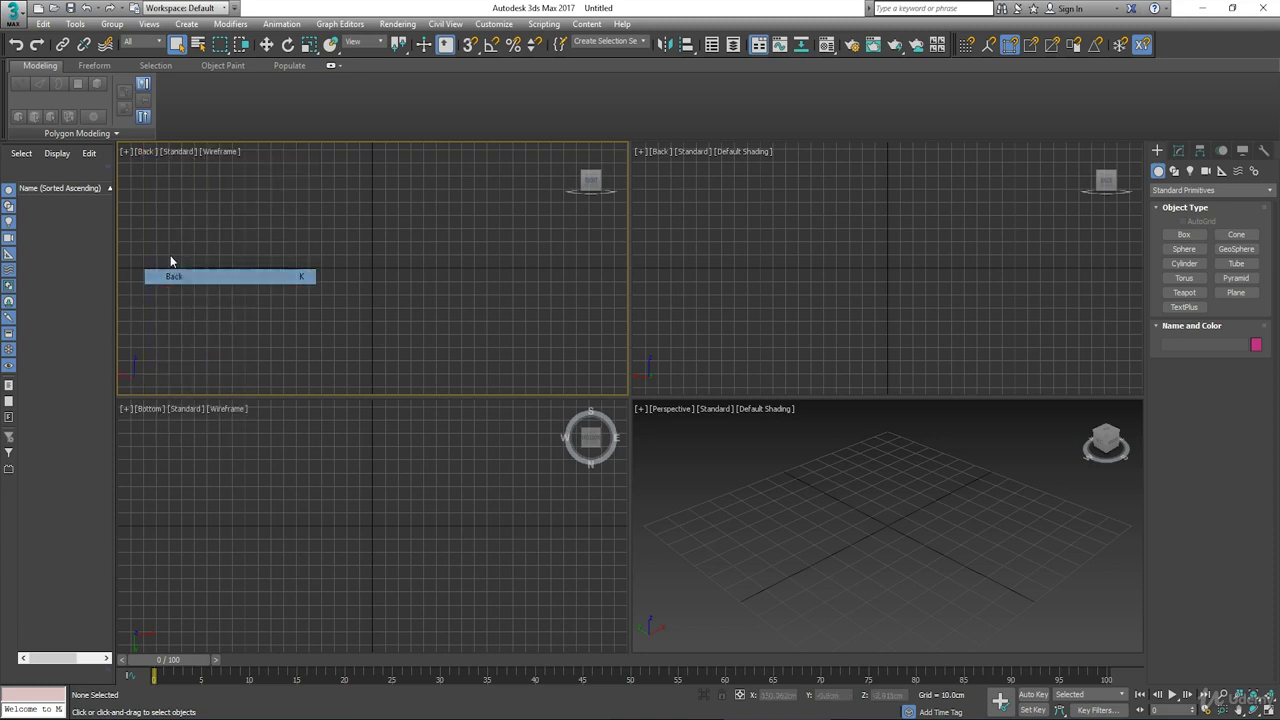
# Step: Set the top-right view to Perspective and bottom-right to Top, then reactivate Back
pyautogui.click(659, 151)
pyautogui.click(662, 151)
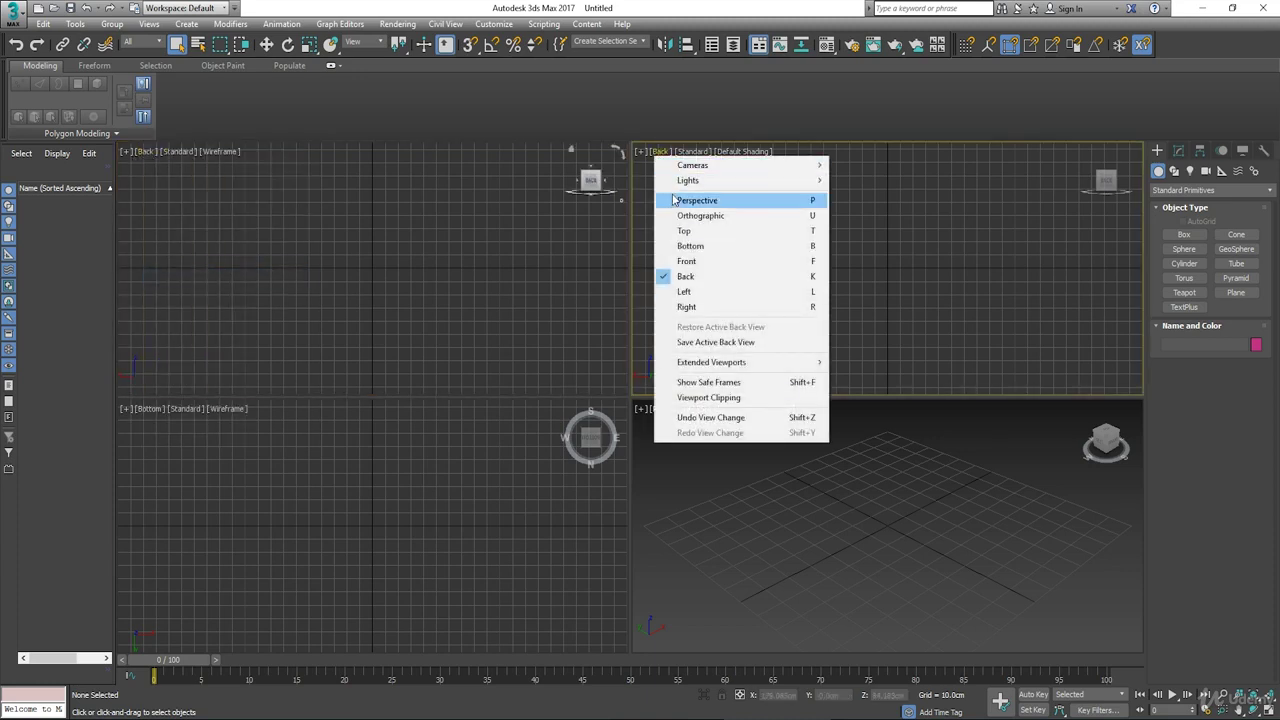
pyautogui.click(675, 200)
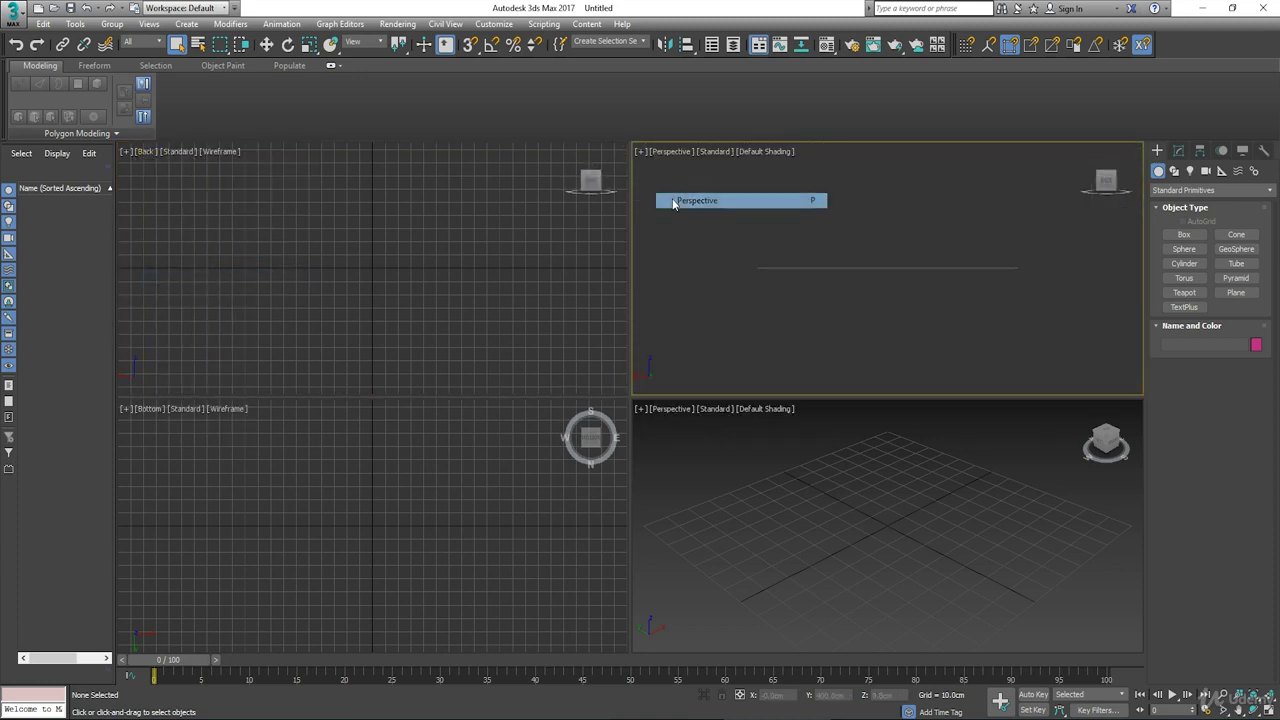
pyautogui.click(671, 407)
pyautogui.click(671, 407)
pyautogui.click(700, 488)
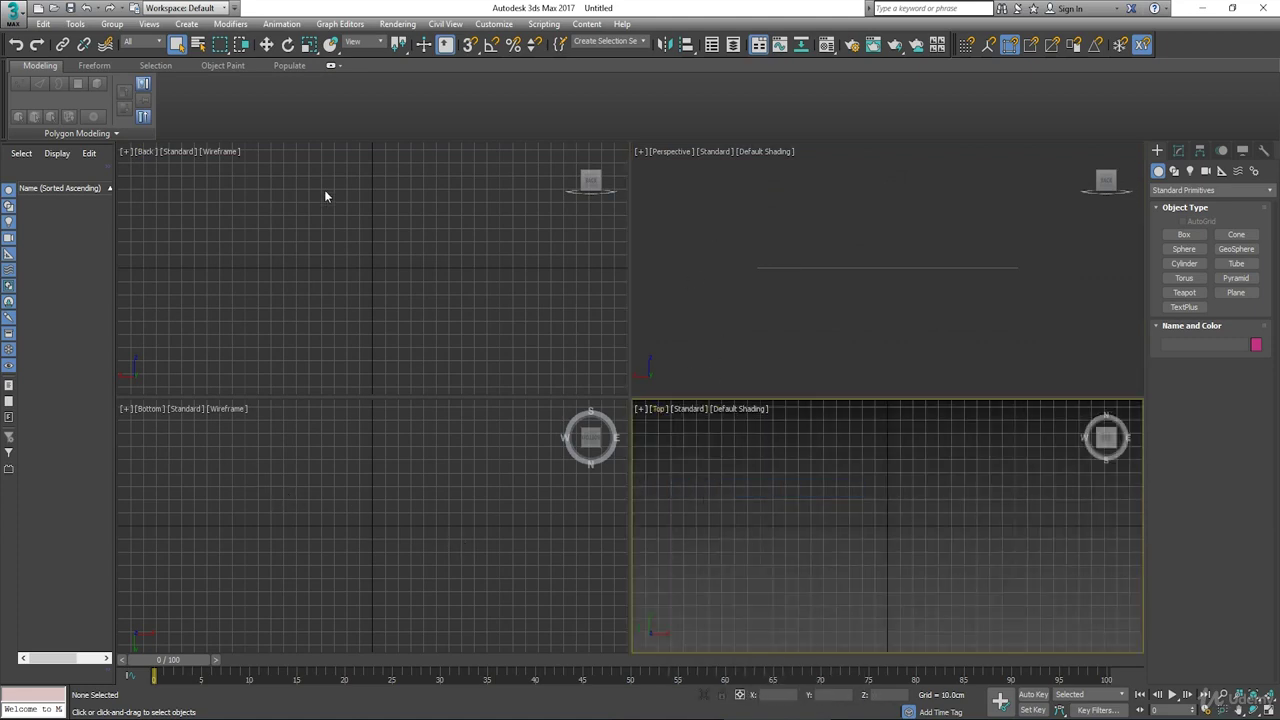
pyautogui.click(558, 235)
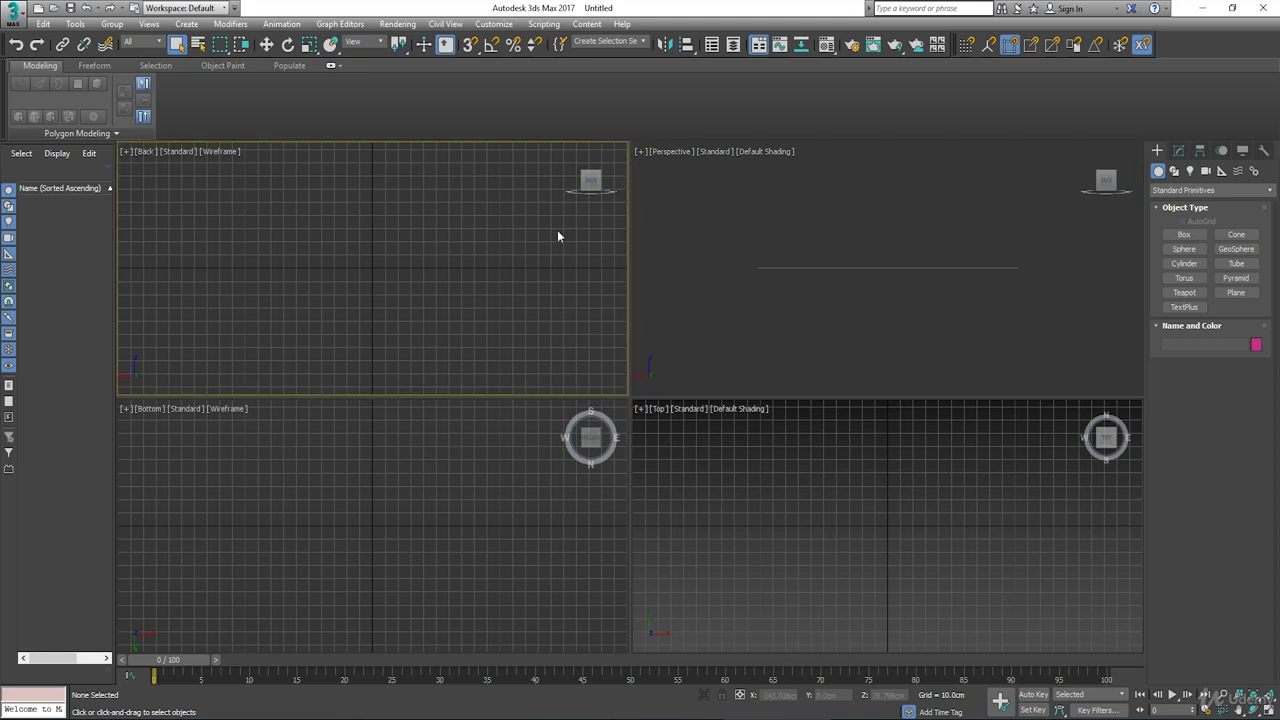
pyautogui.click(670, 229)
pyautogui.click(448, 236)
# Step: Switch the top-left Back view to Left with the L shortcut
pyautogui.click(146, 152)
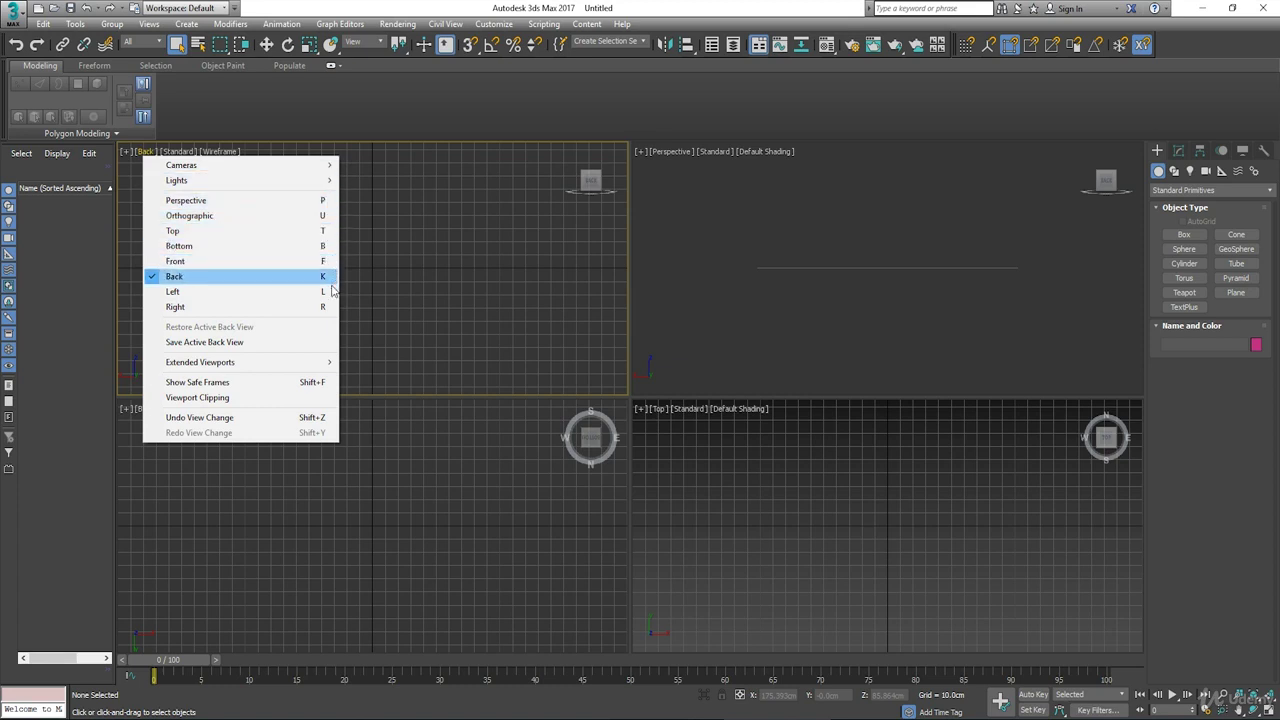
pyautogui.click(434, 179)
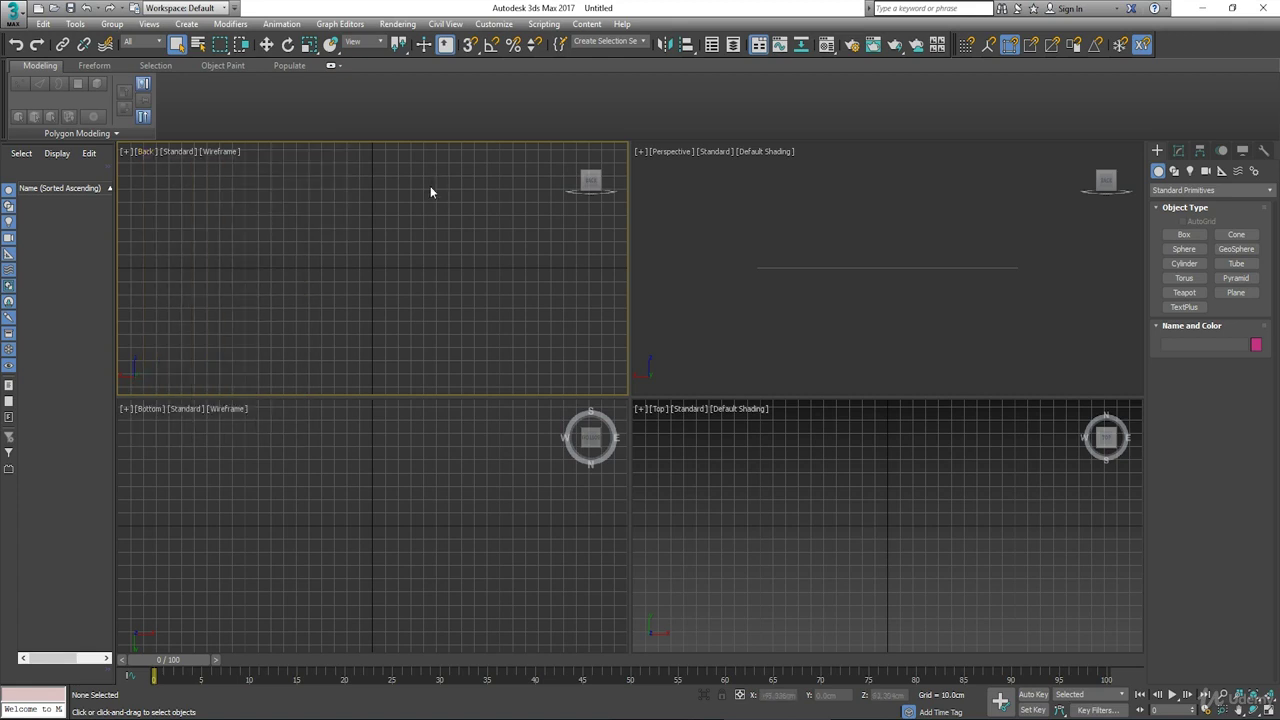
pyautogui.press('l')
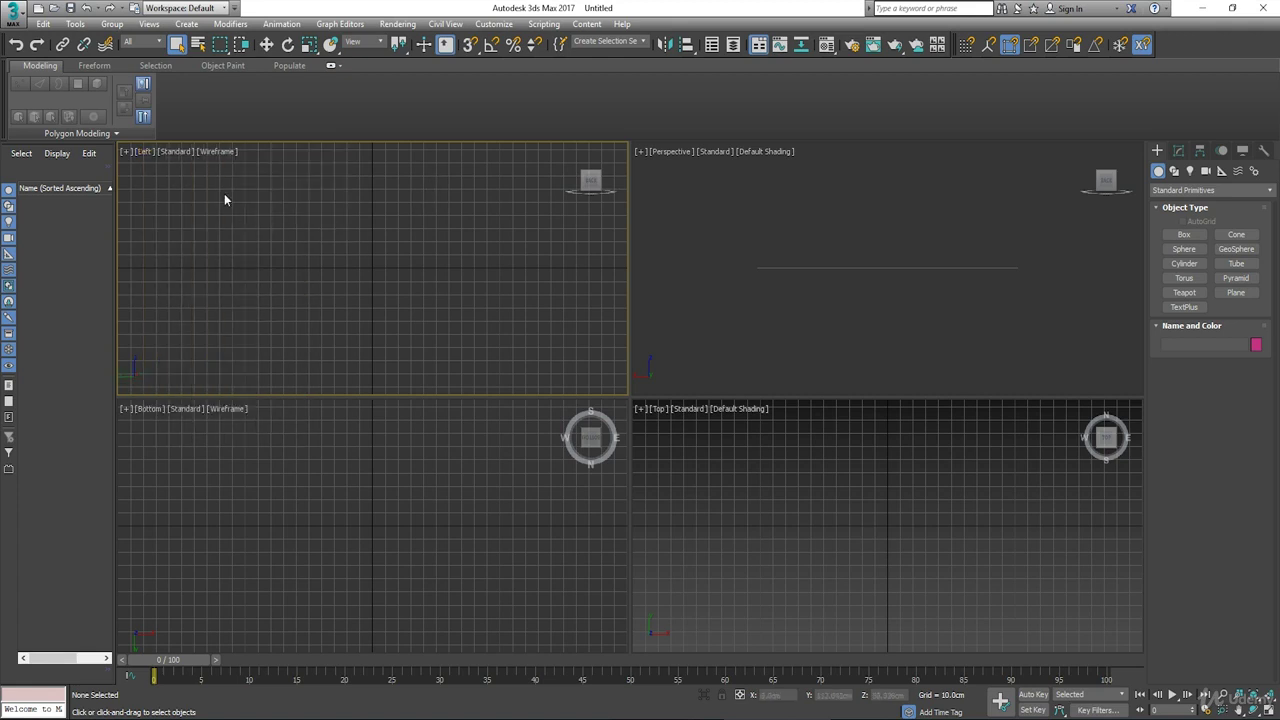
# Step: Turn the Bottom view into Perspective with P and orbit it to a diagonal angle
pyautogui.click(646, 200)
pyautogui.click(143, 510)
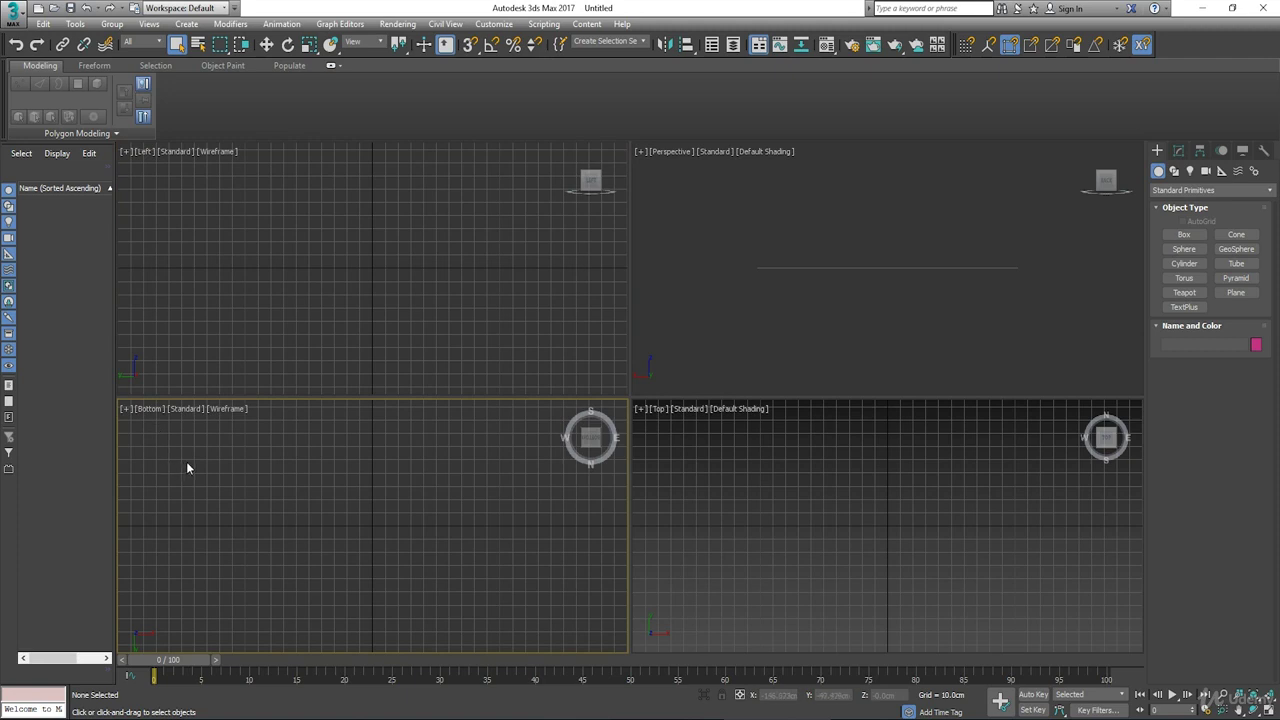
pyautogui.press('p')
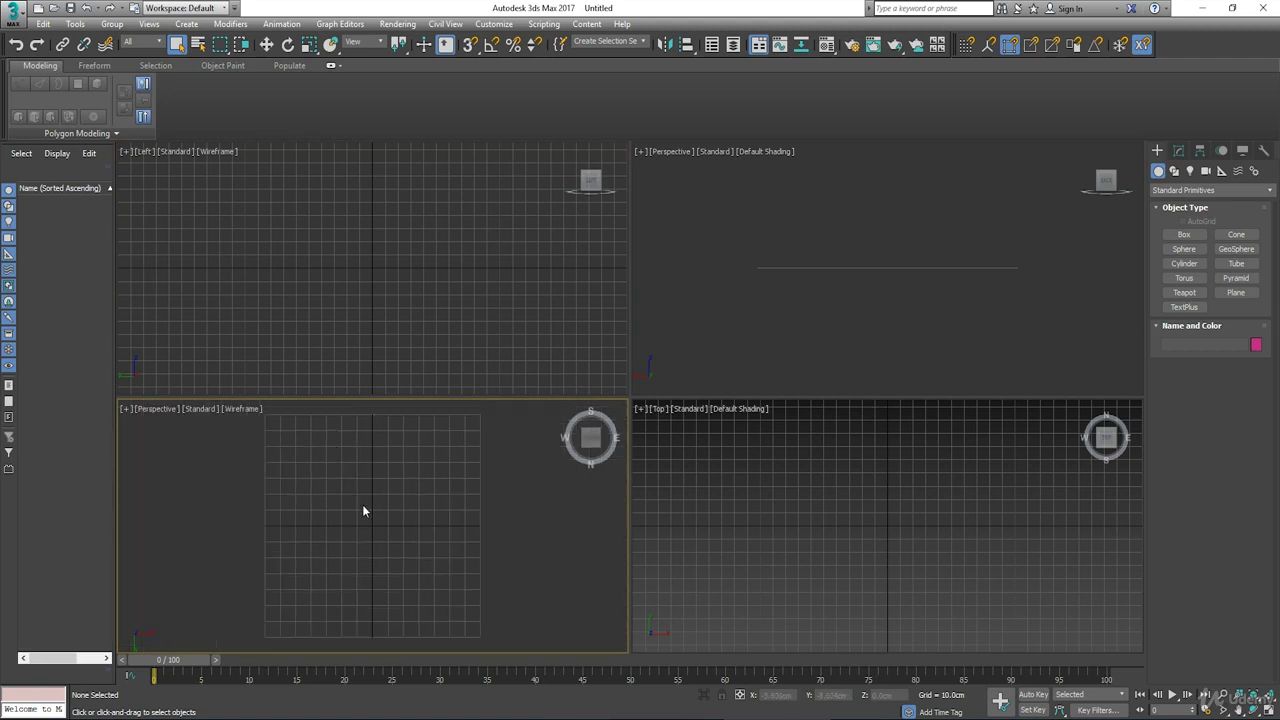
pyautogui.keyDown('alt'); pyautogui.moveTo(358, 511); pyautogui.dragTo(410, 485, button='middle'); pyautogui.keyUp('alt')
# Step: Change the top-right view to Right with R, then activate each viewport, ending on Left
pyautogui.click(770, 222)
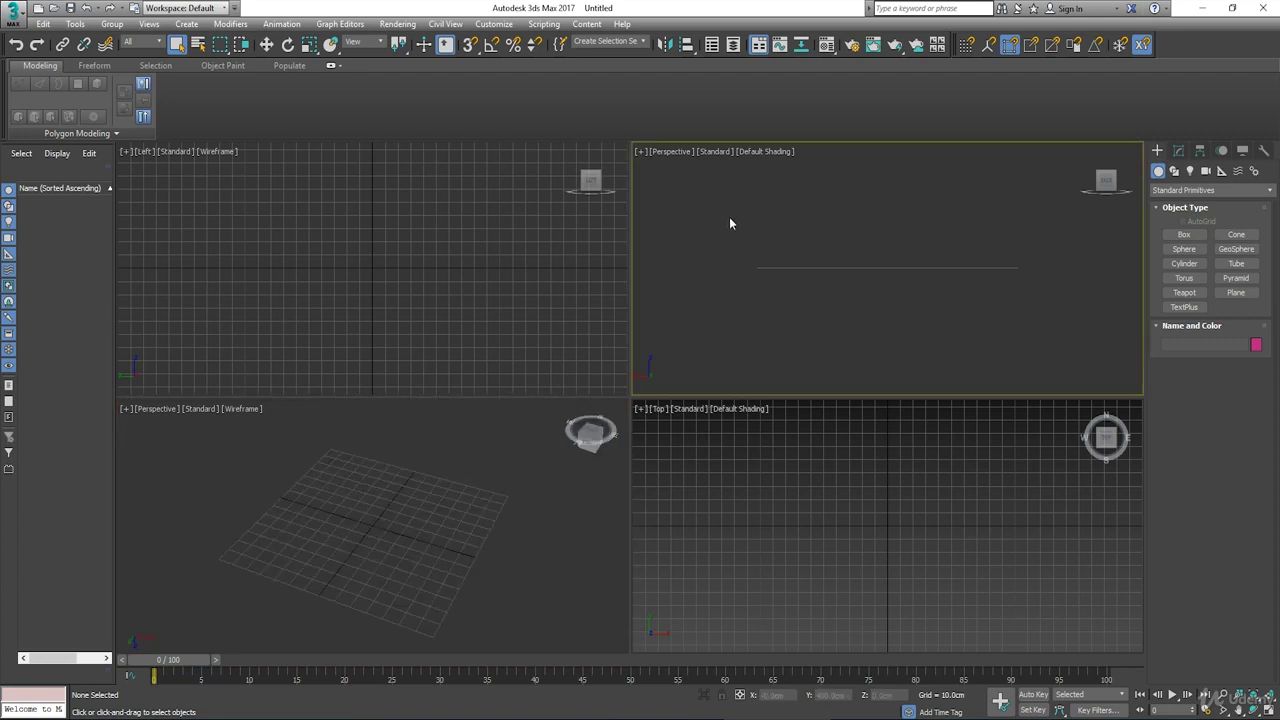
pyautogui.press('r')
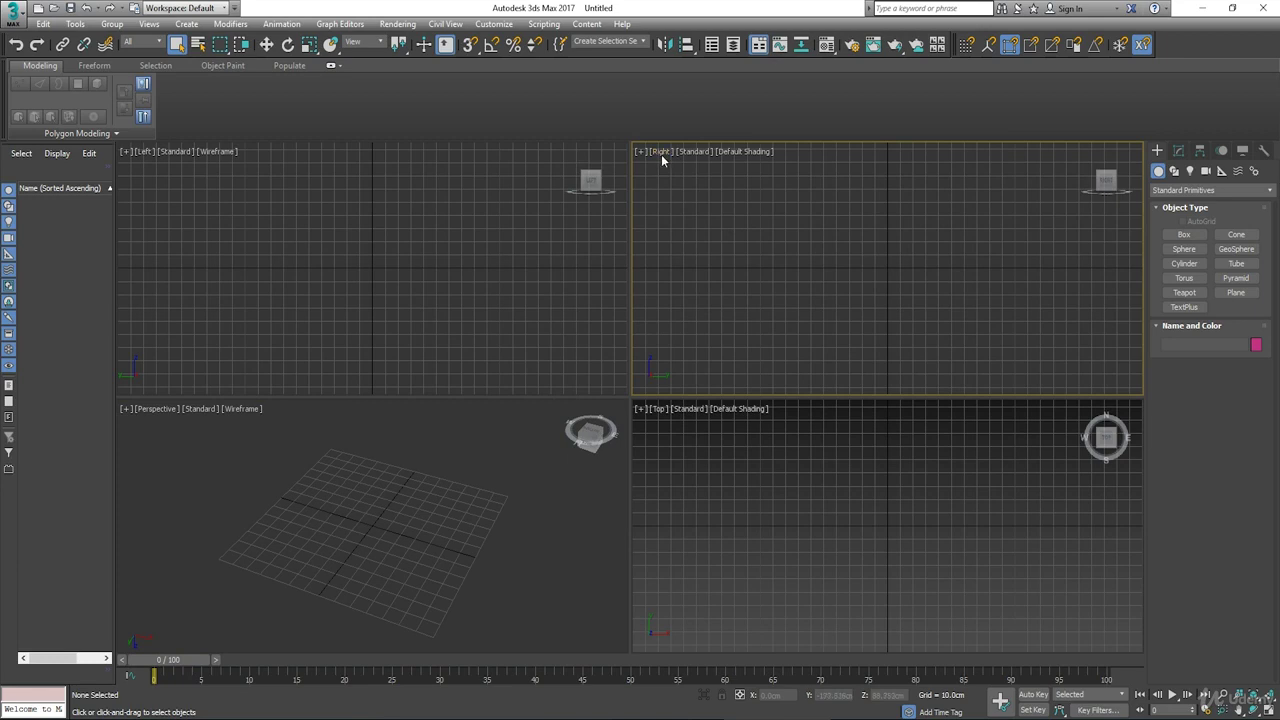
pyautogui.click(543, 340)
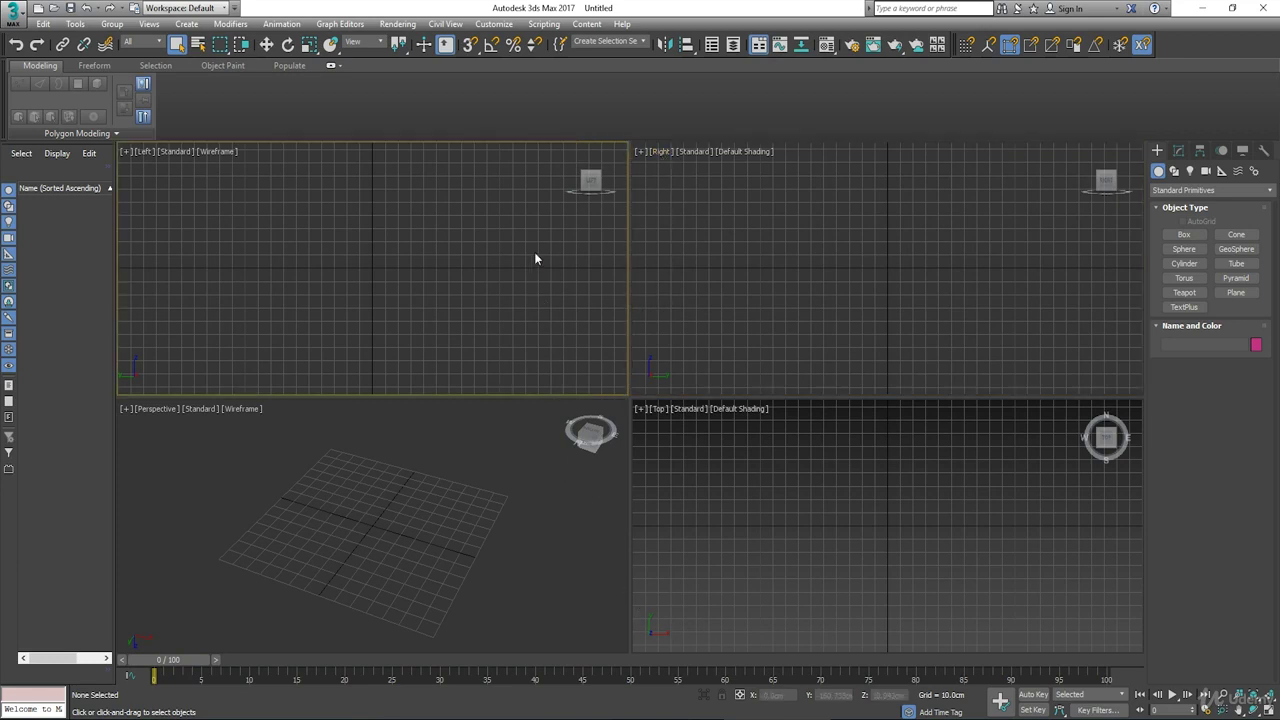
pyautogui.click(504, 456)
pyautogui.click(692, 469)
pyautogui.click(676, 322)
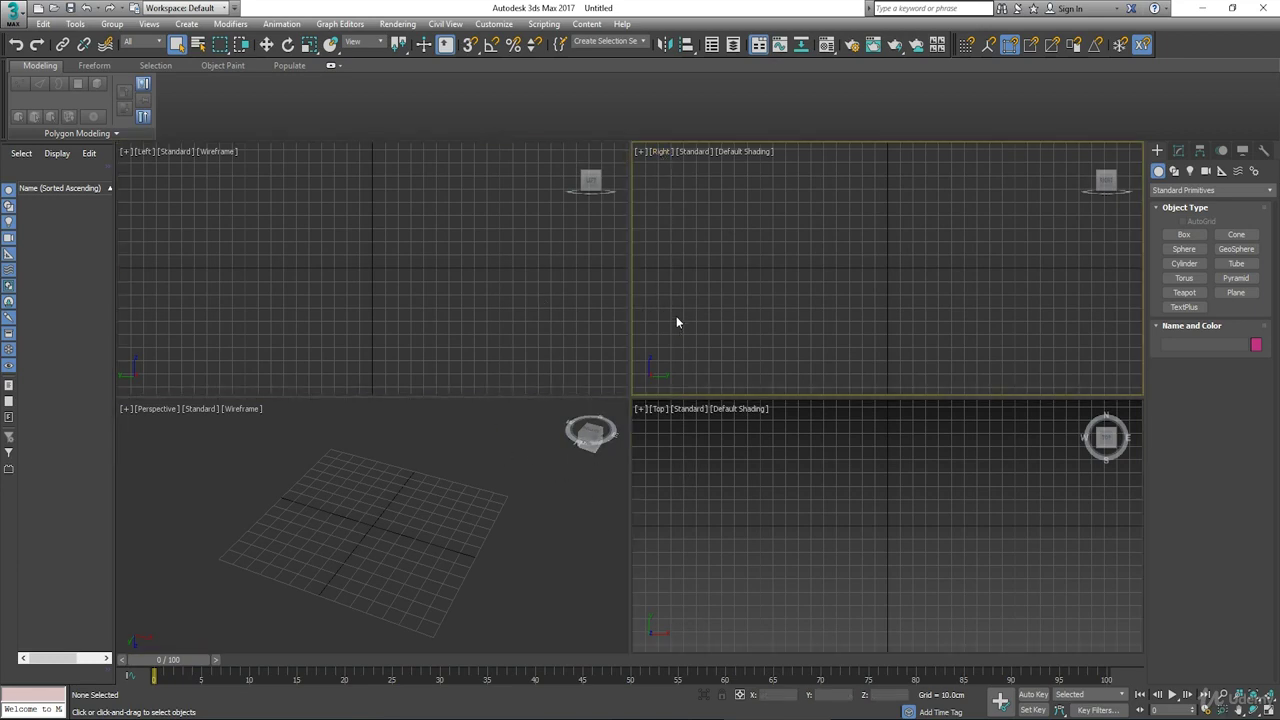
pyautogui.click(497, 321)
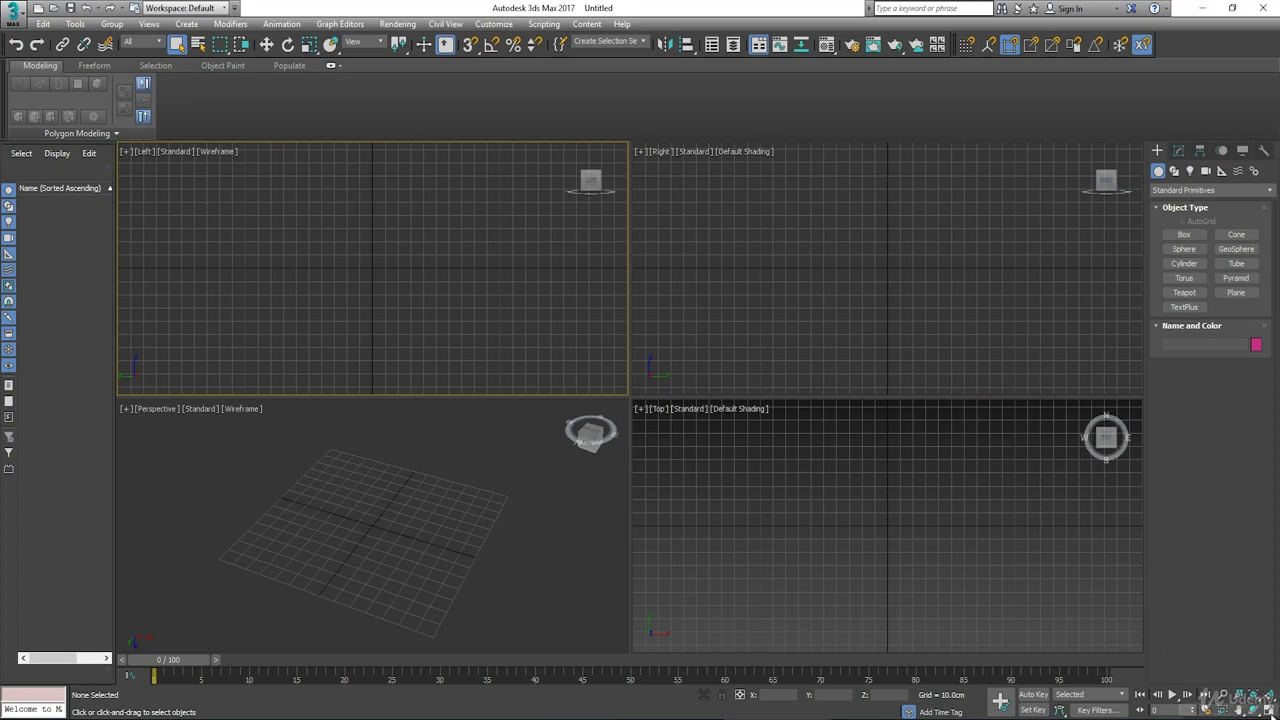
# Step: Maximize the Left view with Alt+W, make it an orbited Perspective, then zoom out and pan
pyautogui.hotkey('alt', 'w')
pyautogui.keyDown('alt'); pyautogui.moveTo(606, 388); pyautogui.dragTo(590, 430, button='middle'); pyautogui.keyUp('alt')
pyautogui.press('p')
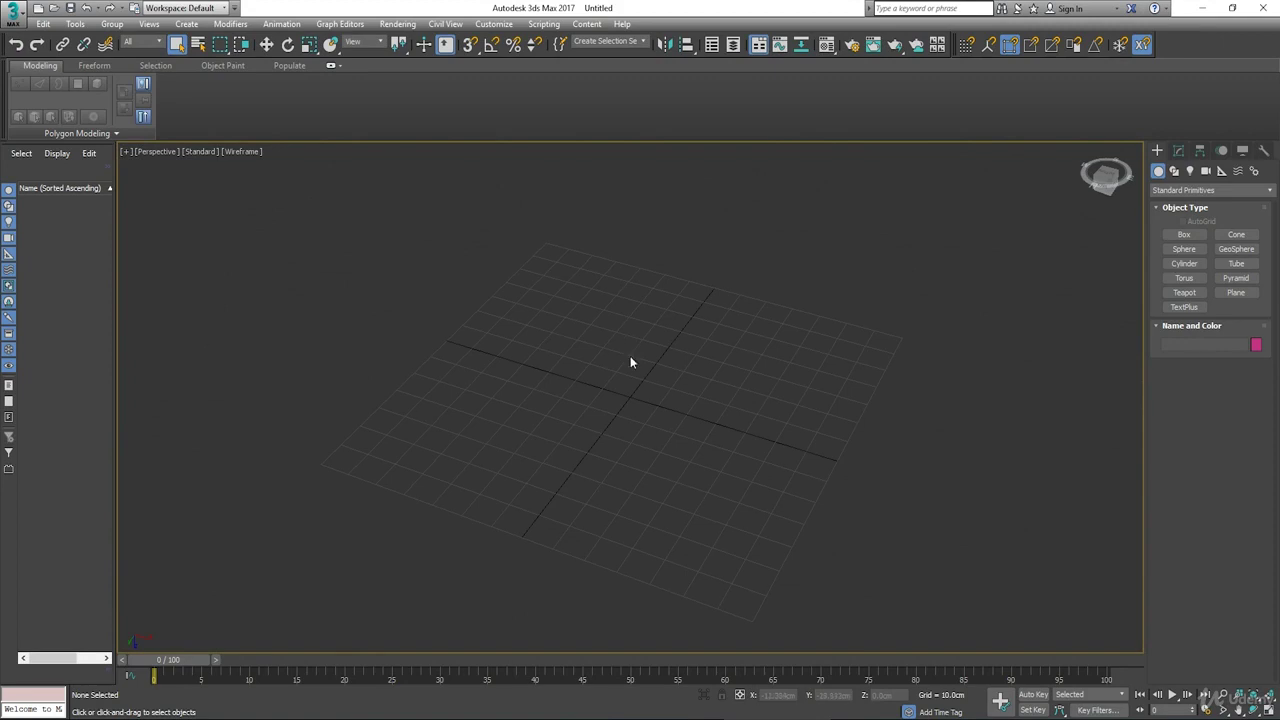
pyautogui.keyDown('alt'); pyautogui.moveTo(641, 350); pyautogui.dragTo(588, 437, button='middle'); pyautogui.keyUp('alt')
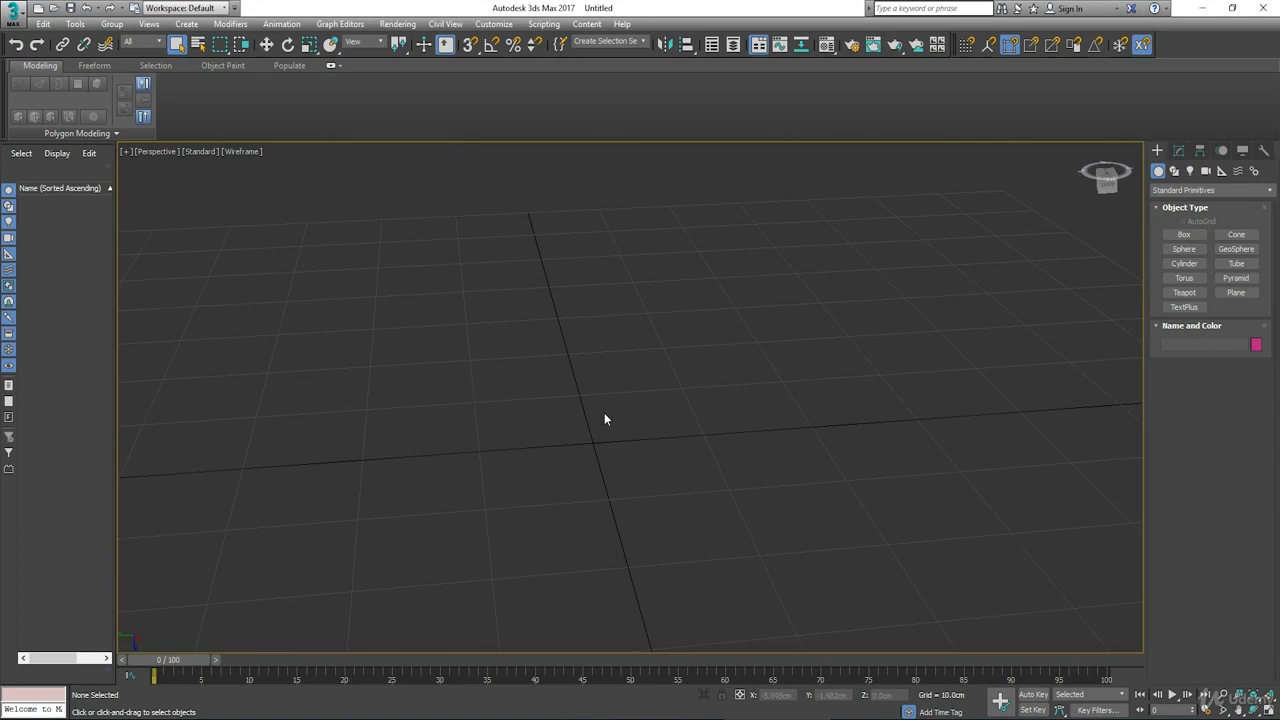
pyautogui.press('t')
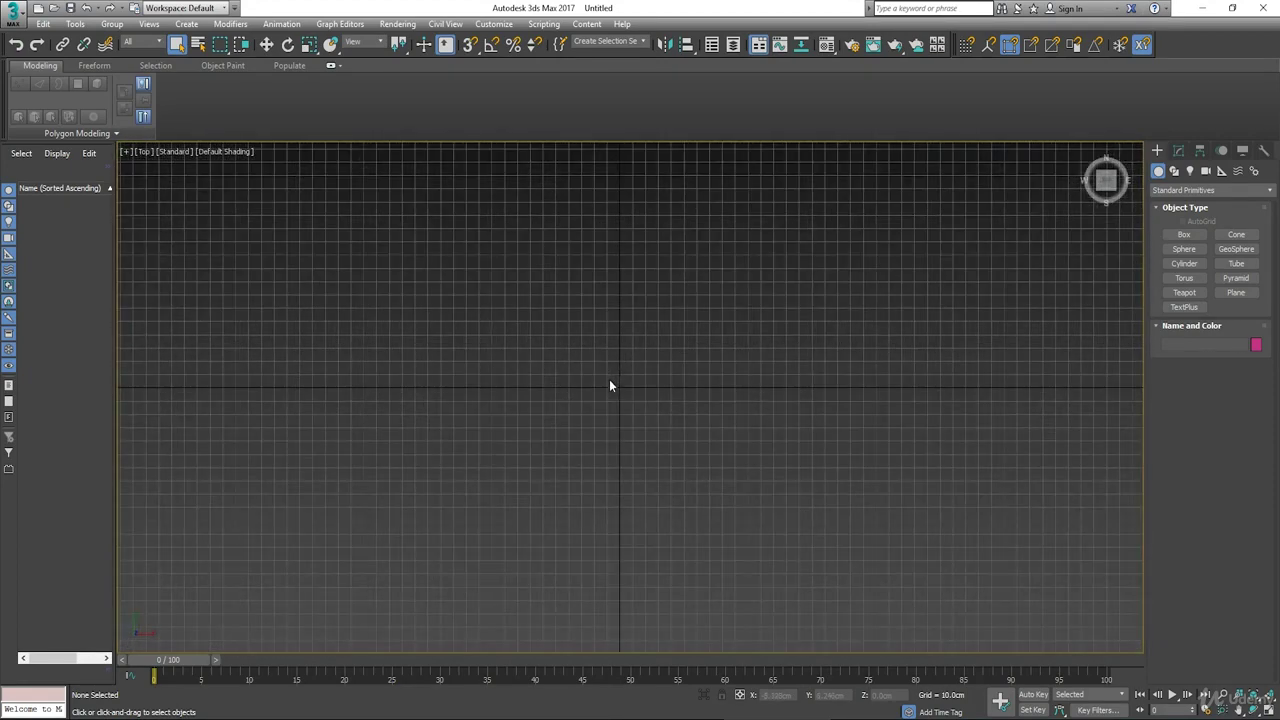
pyautogui.press('p')
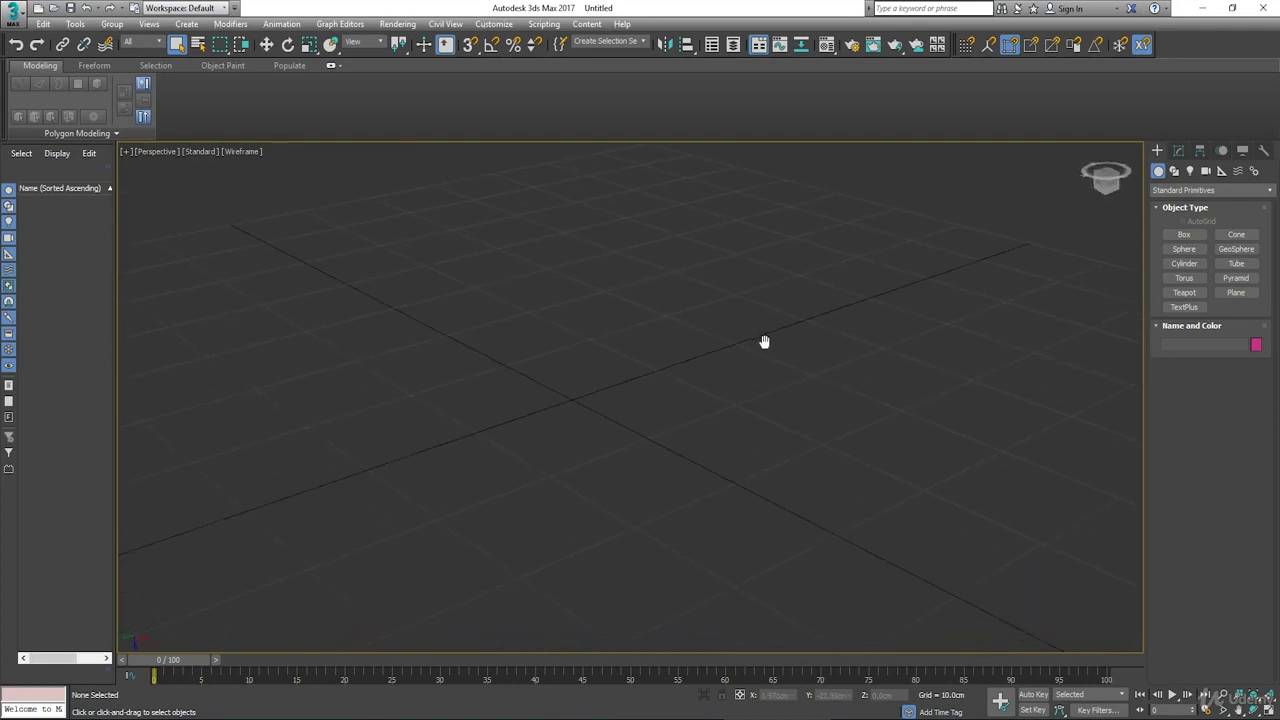
pyautogui.scroll(-5, 761, 352)
pyautogui.moveTo(771, 349); pyautogui.dragTo(695, 380, button='middle')
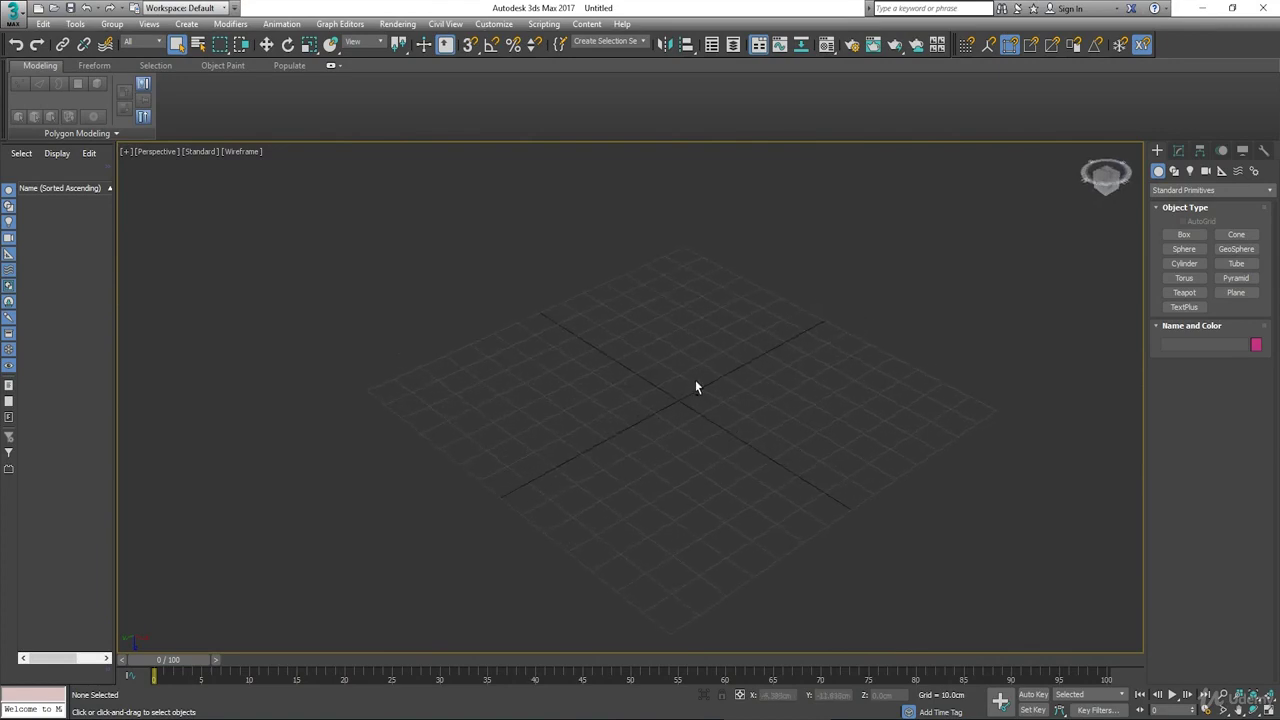